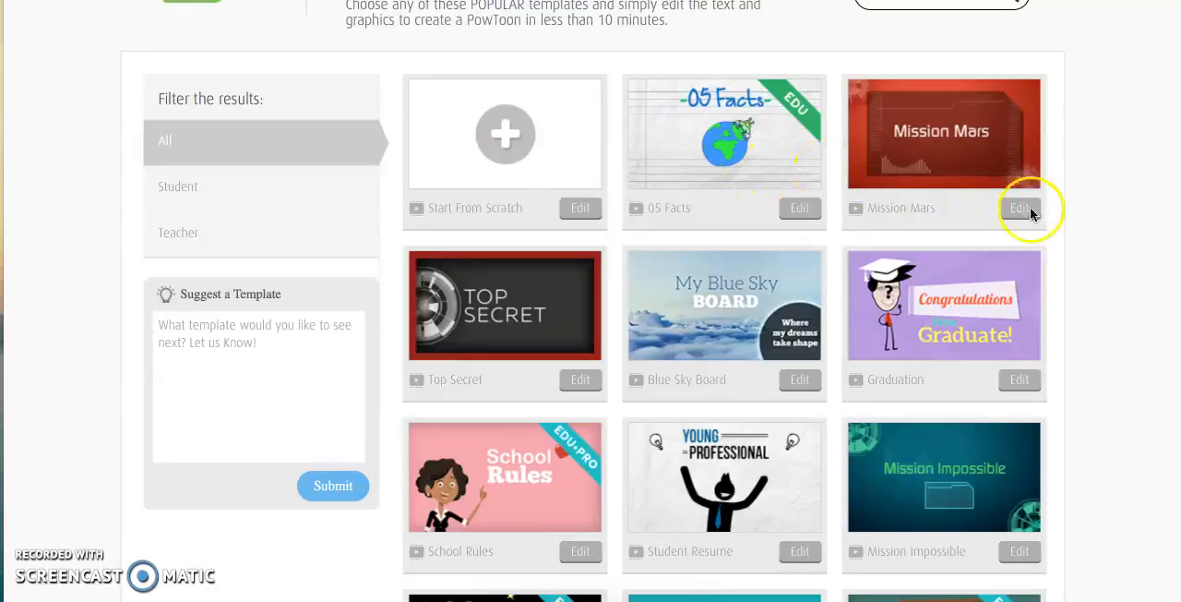
Open the Book Report template for editing and dismiss the premium objects notice.
scroll(1130, 200, down, 5)
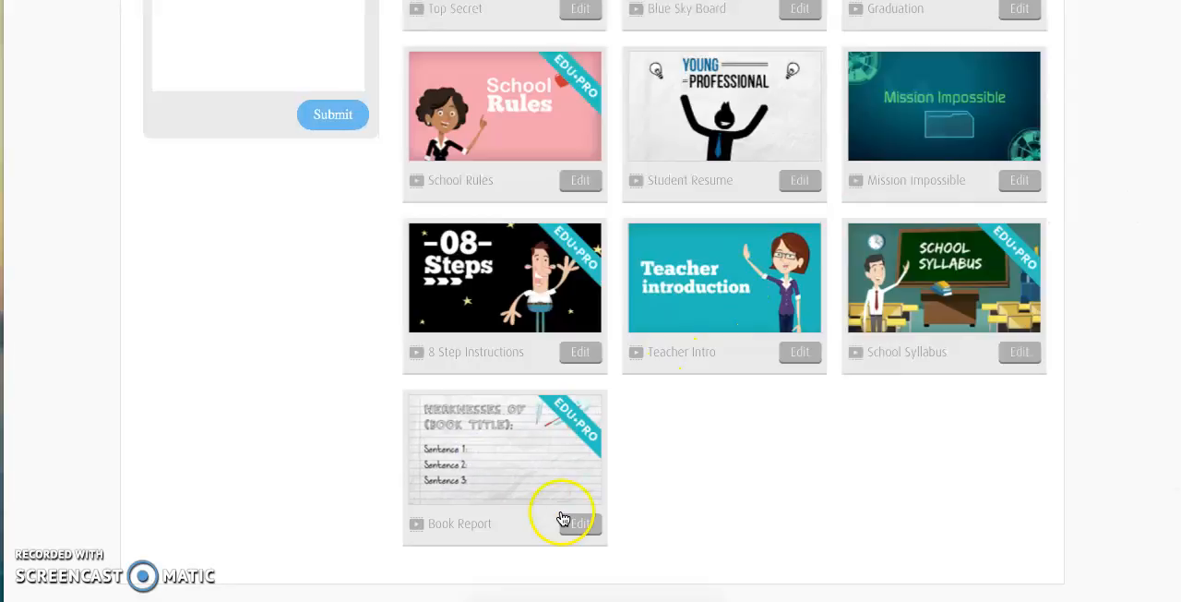
scroll(588, 470, down, 3)
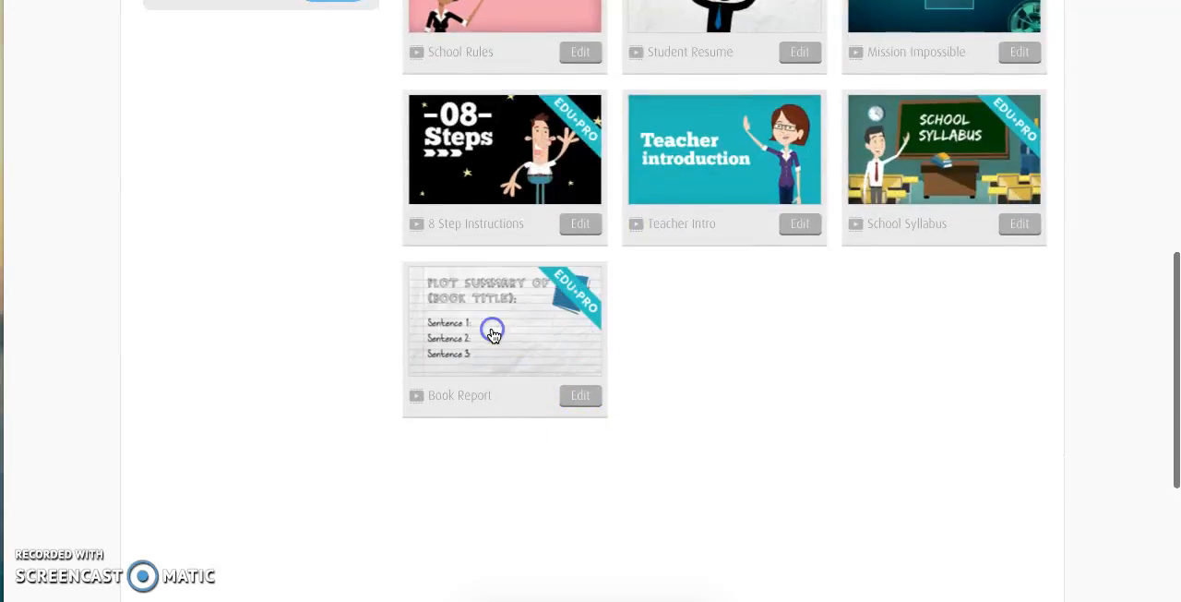
click(493, 329)
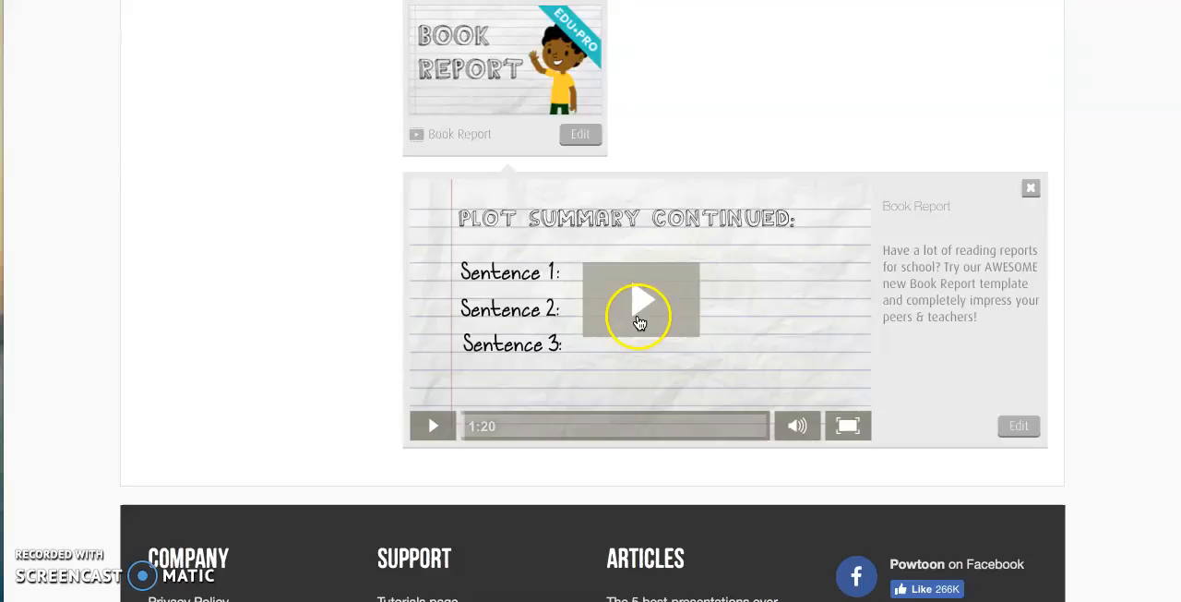
click(580, 135)
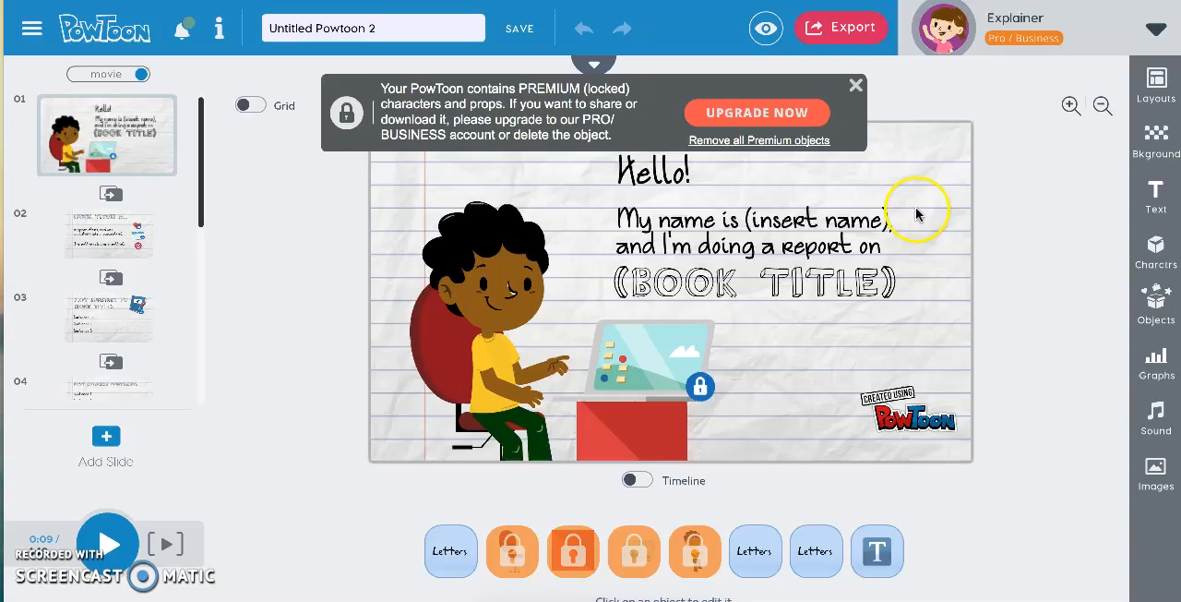
click(854, 88)
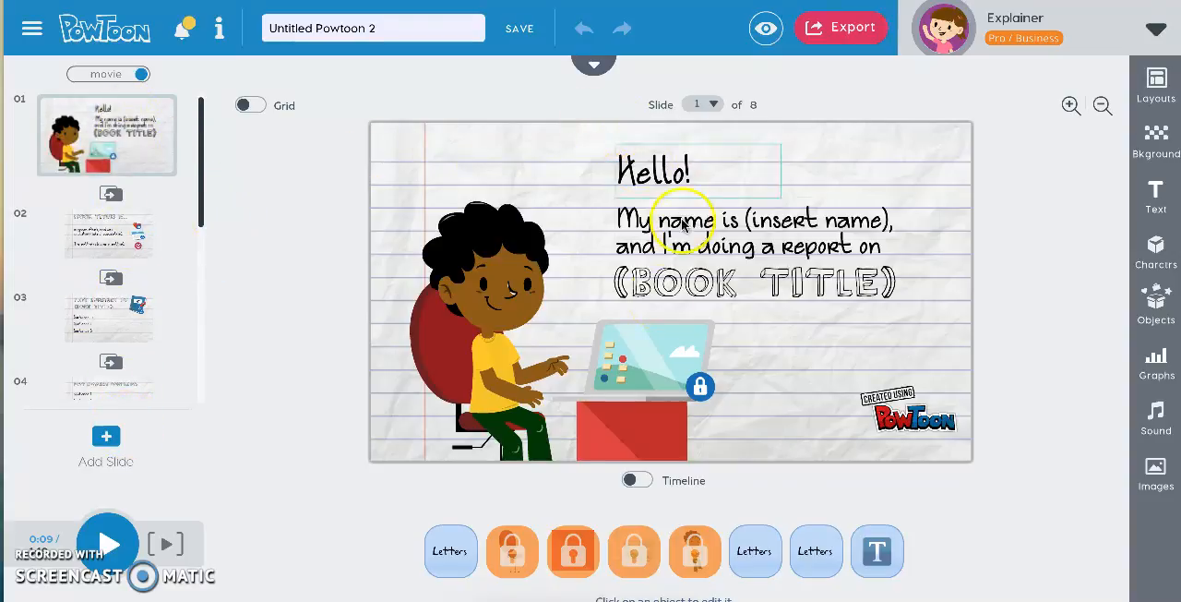
Replace the book title placeholder on slide 1 with HATCHET and set its font size to 60.
double_click(669, 295)
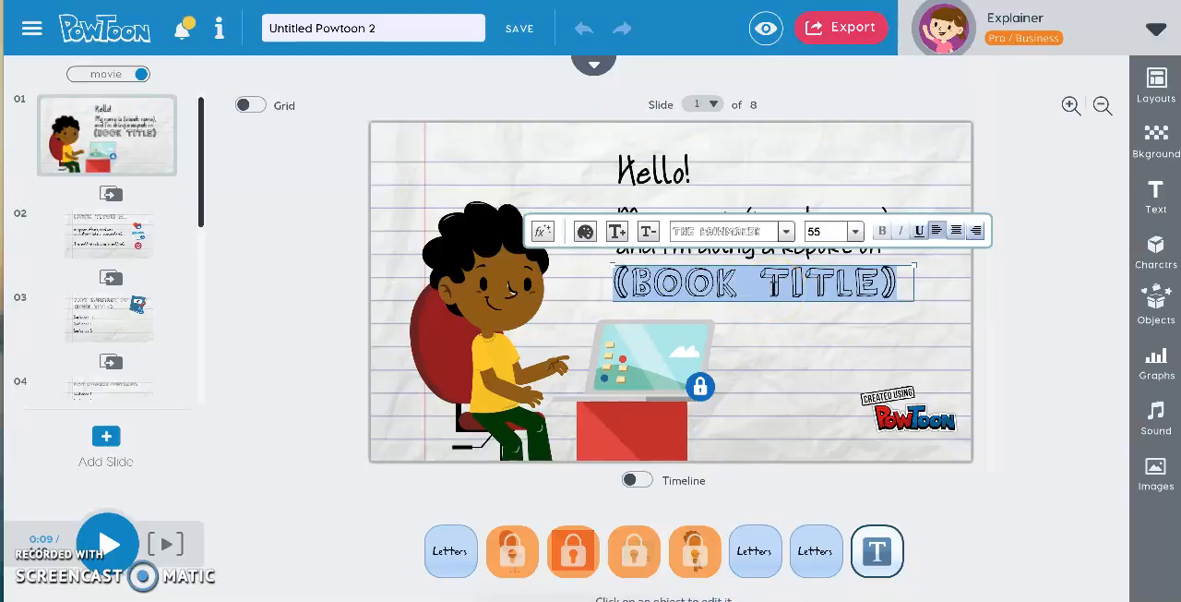
text(HATCHET)
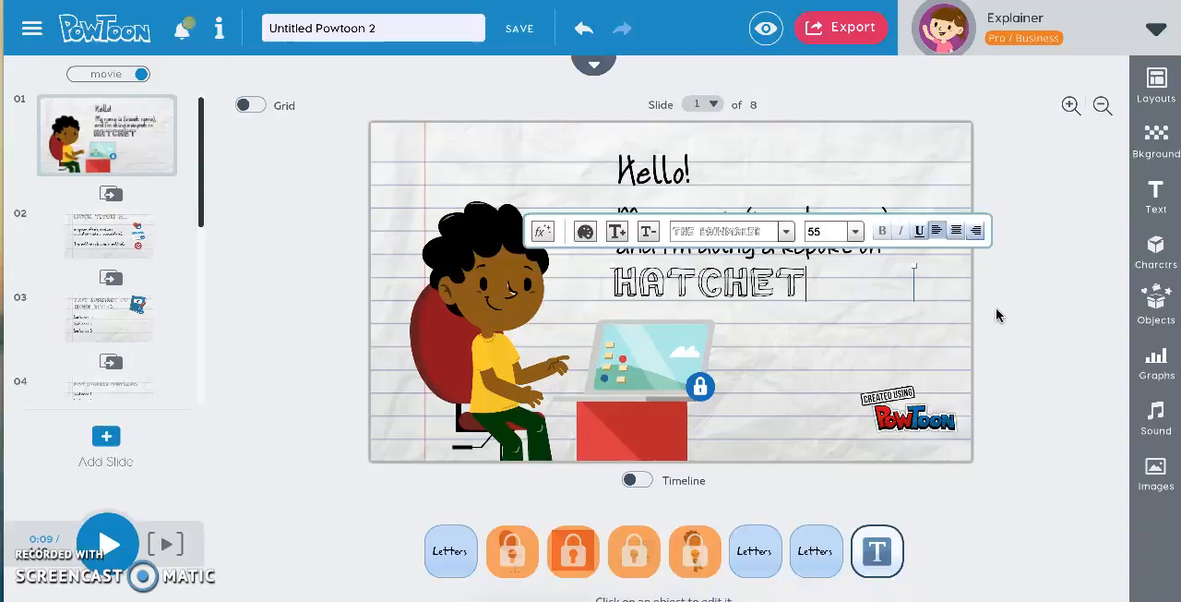
click(619, 232)
click(622, 233)
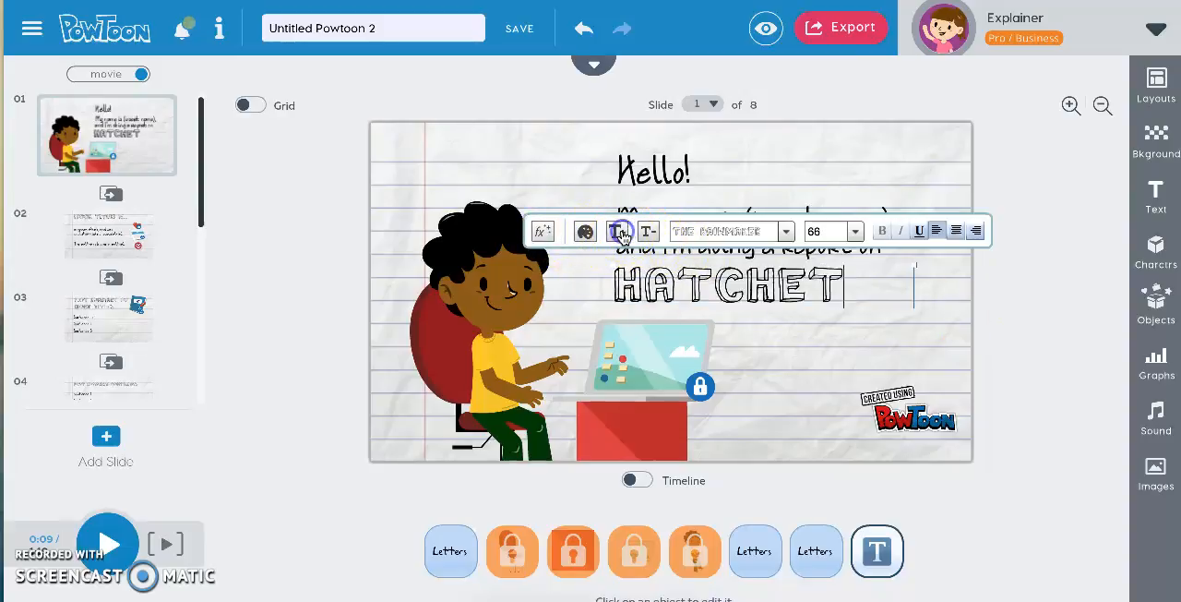
click(651, 233)
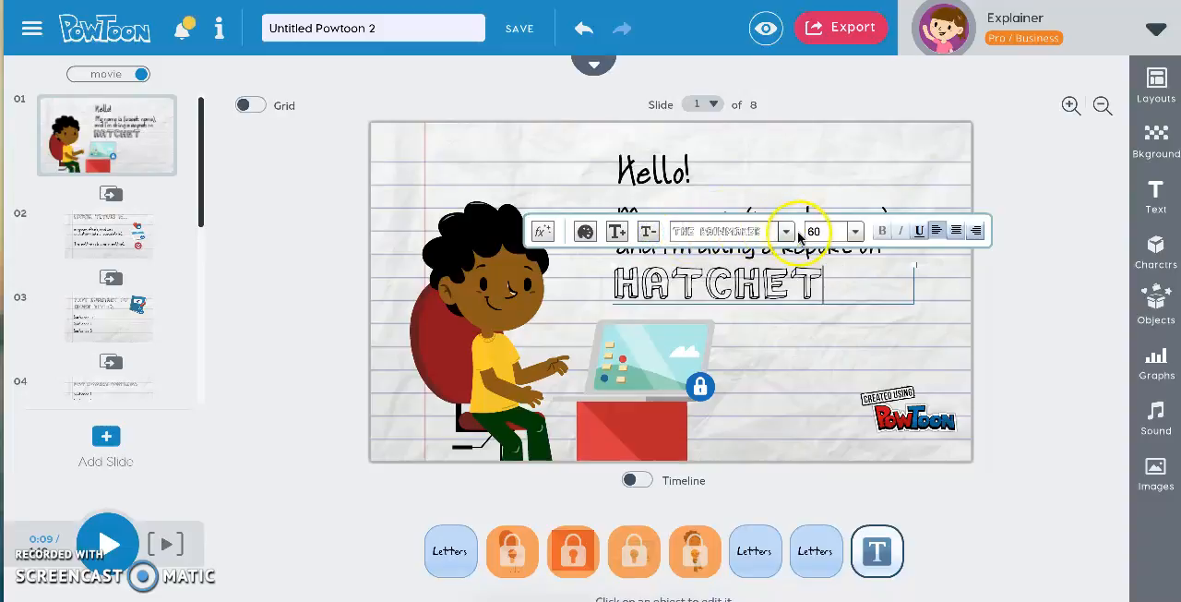
click(1019, 289)
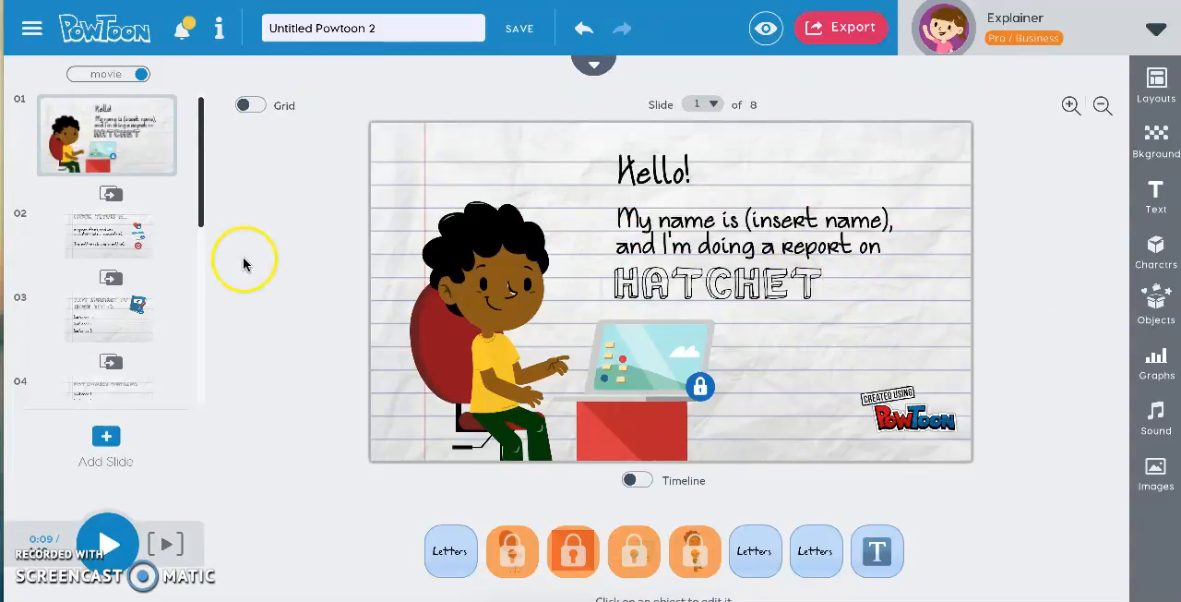
Apply the Hand writing text effect to the publication date line on slide 2.
click(136, 229)
click(497, 272)
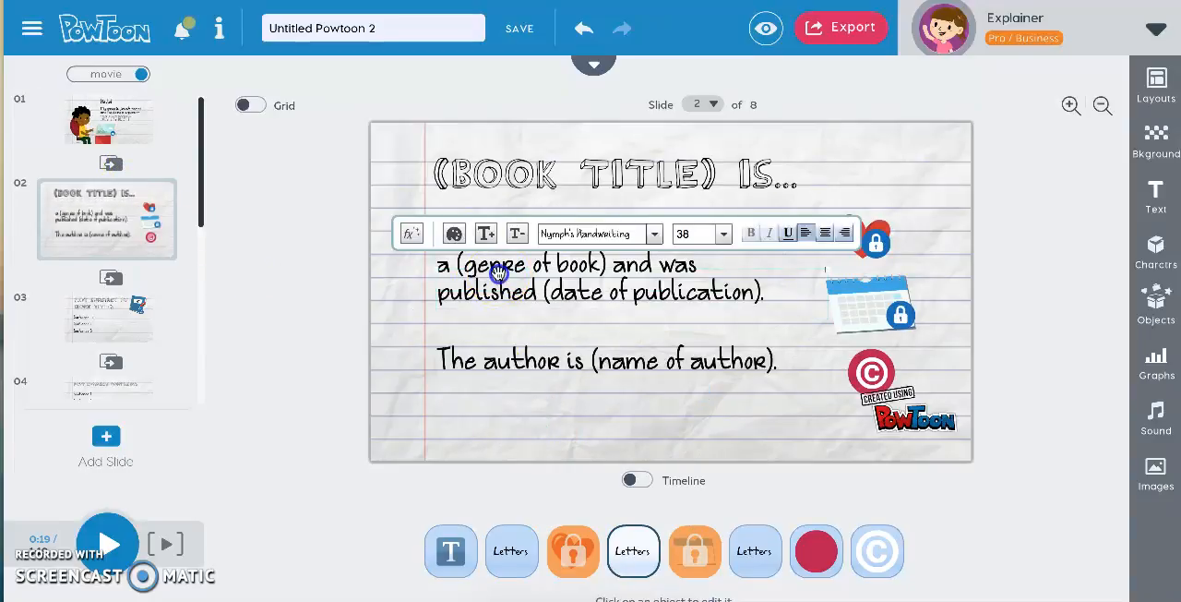
double_click(498, 272)
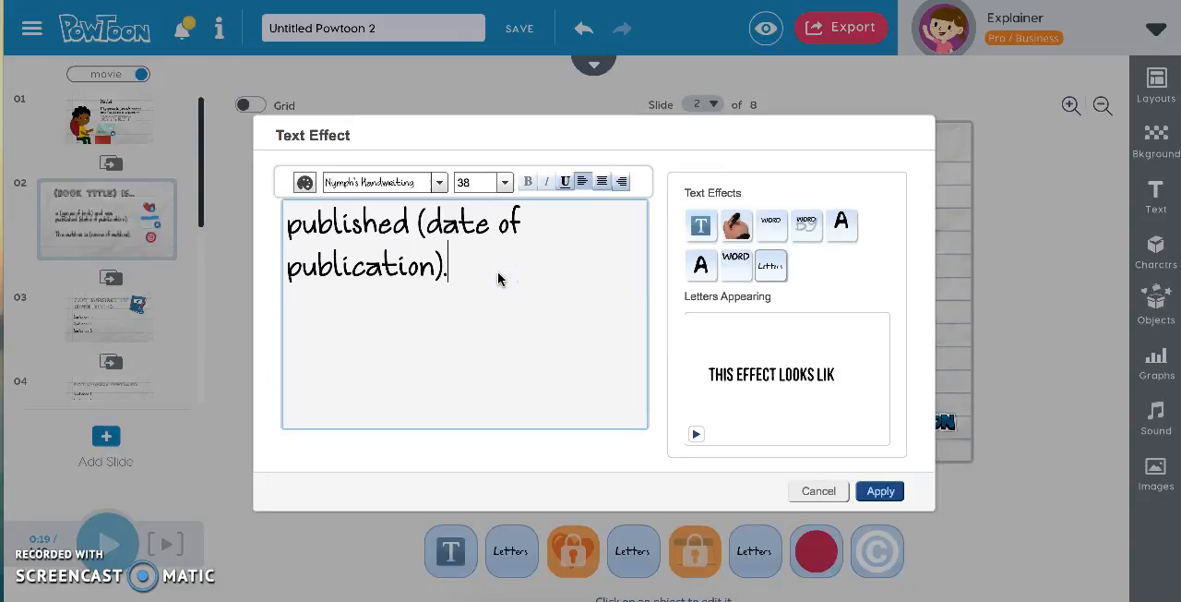
drag(446, 266, 291, 221)
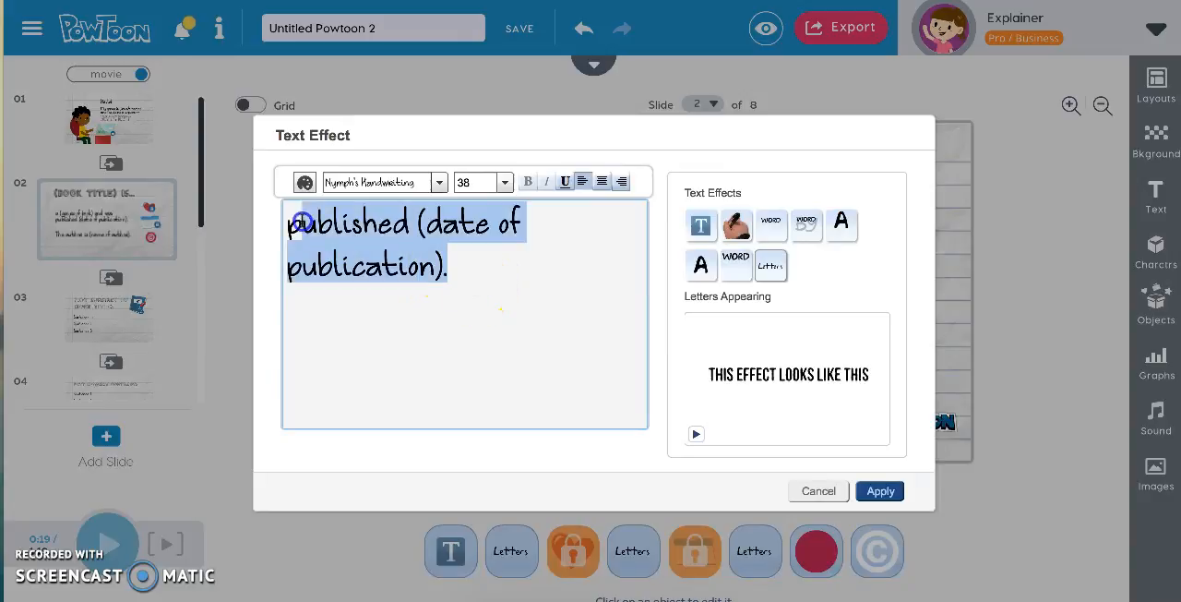
click(414, 322)
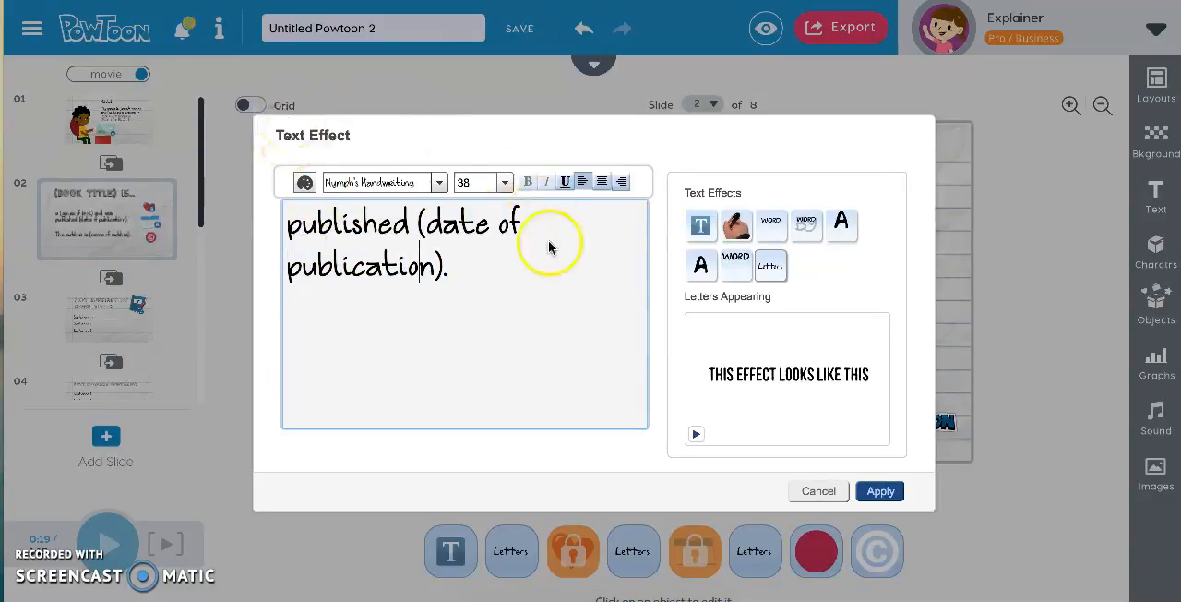
click(701, 226)
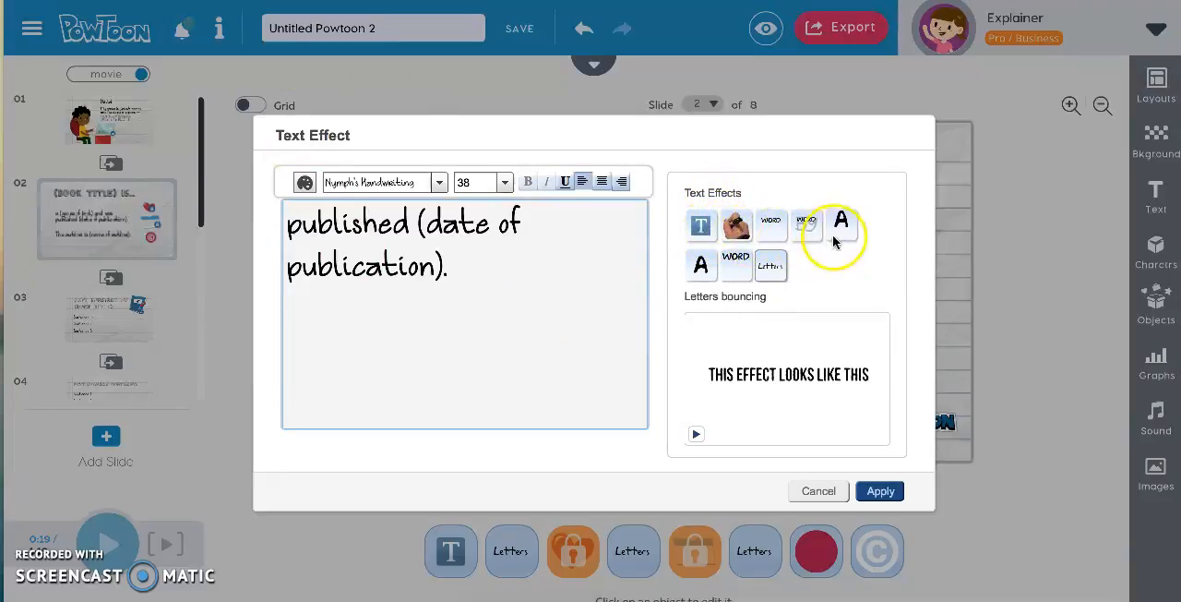
click(769, 235)
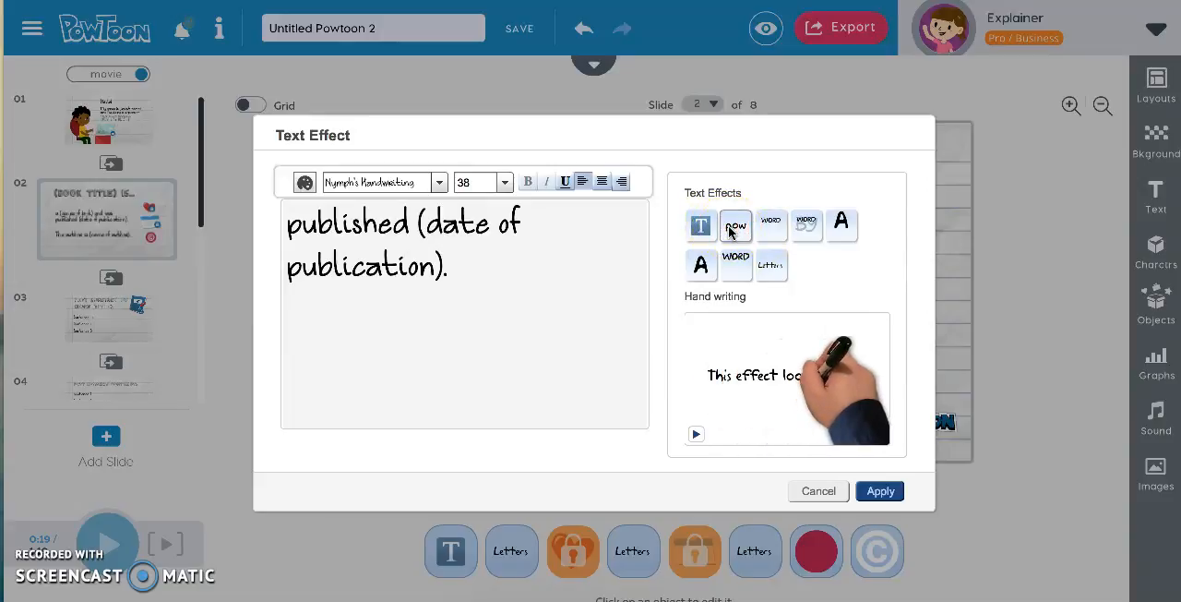
click(732, 232)
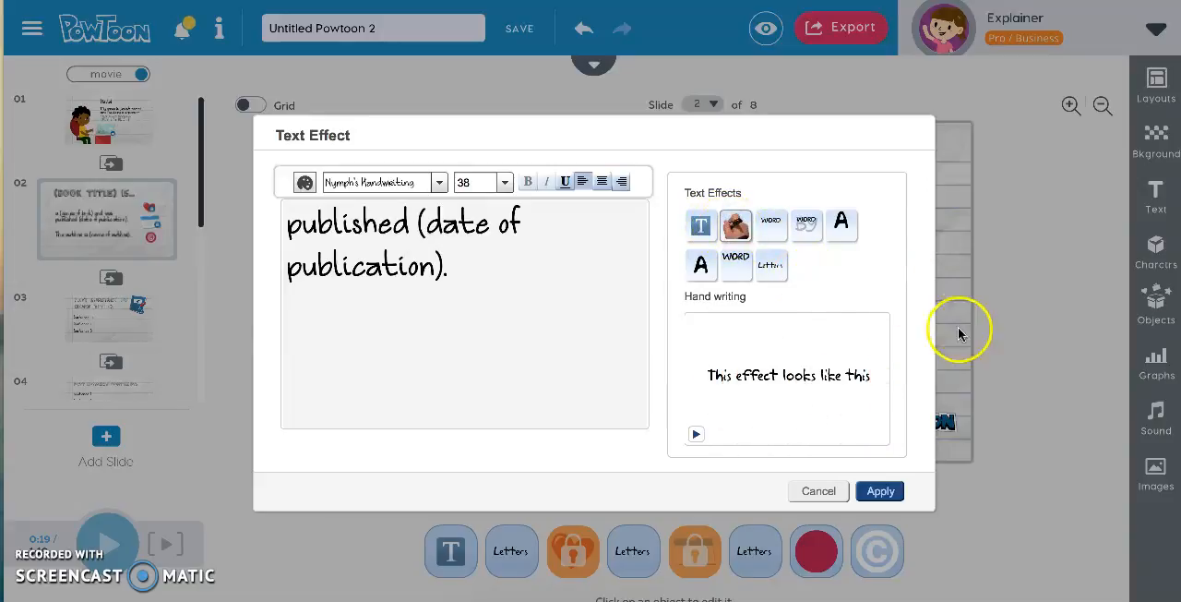
click(881, 493)
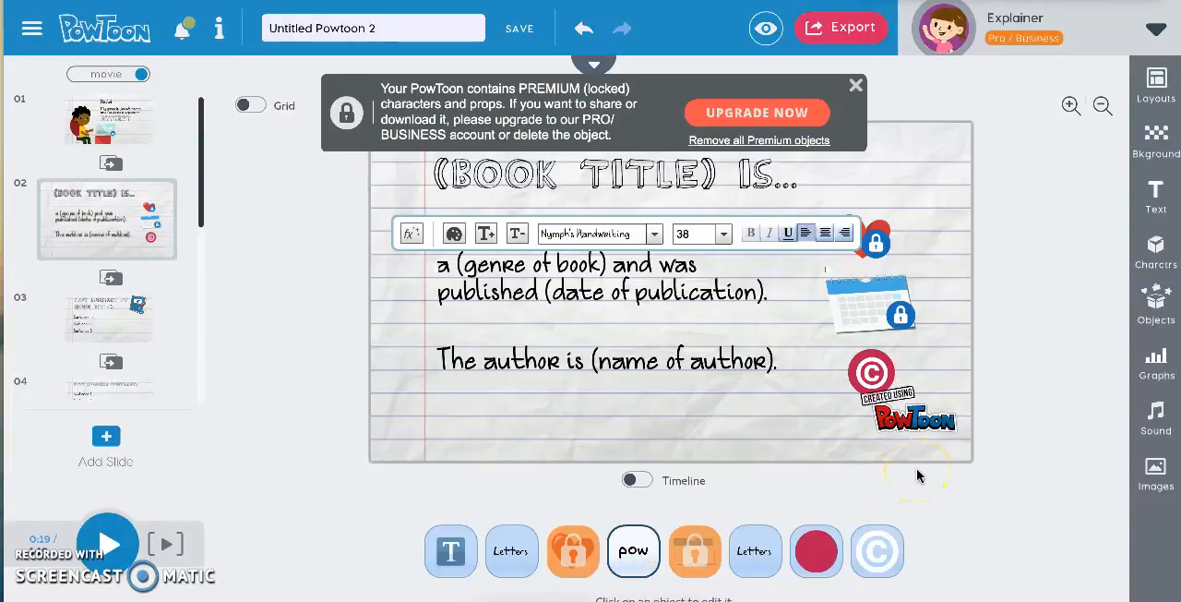
Preview the business transitions available between slides 2 and 3, and dismiss the premium objects notice.
click(116, 285)
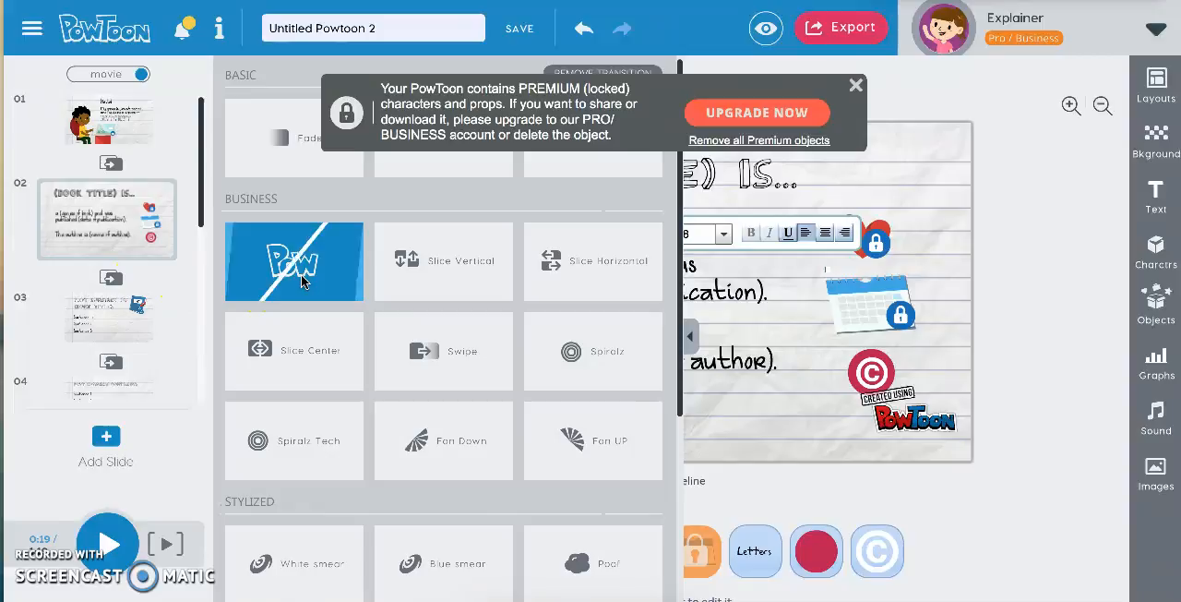
click(545, 265)
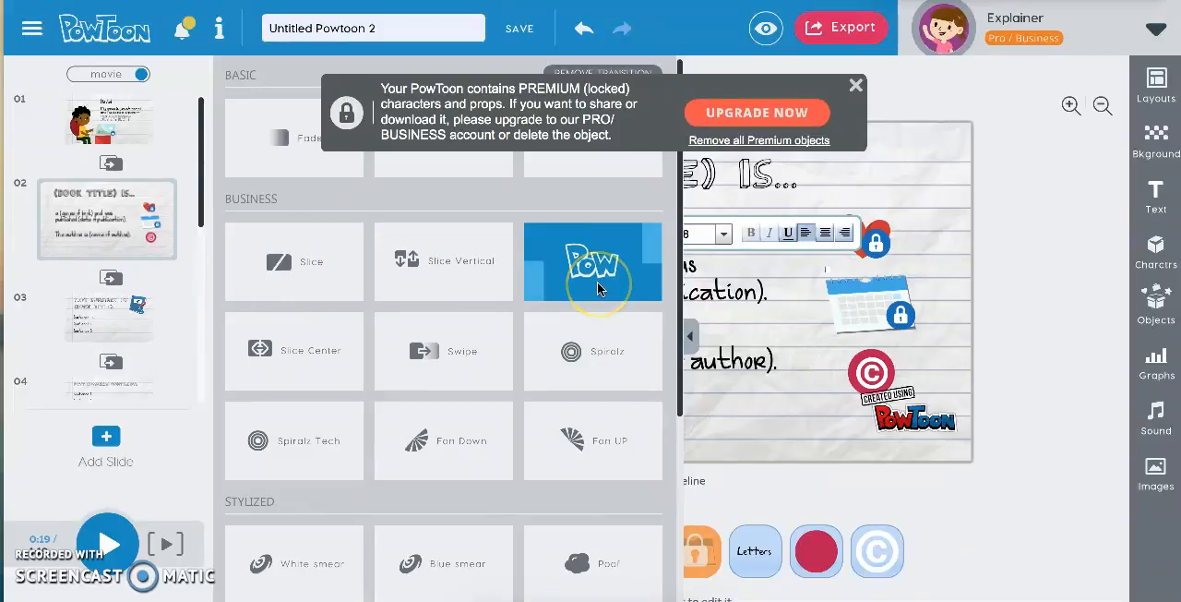
click(472, 452)
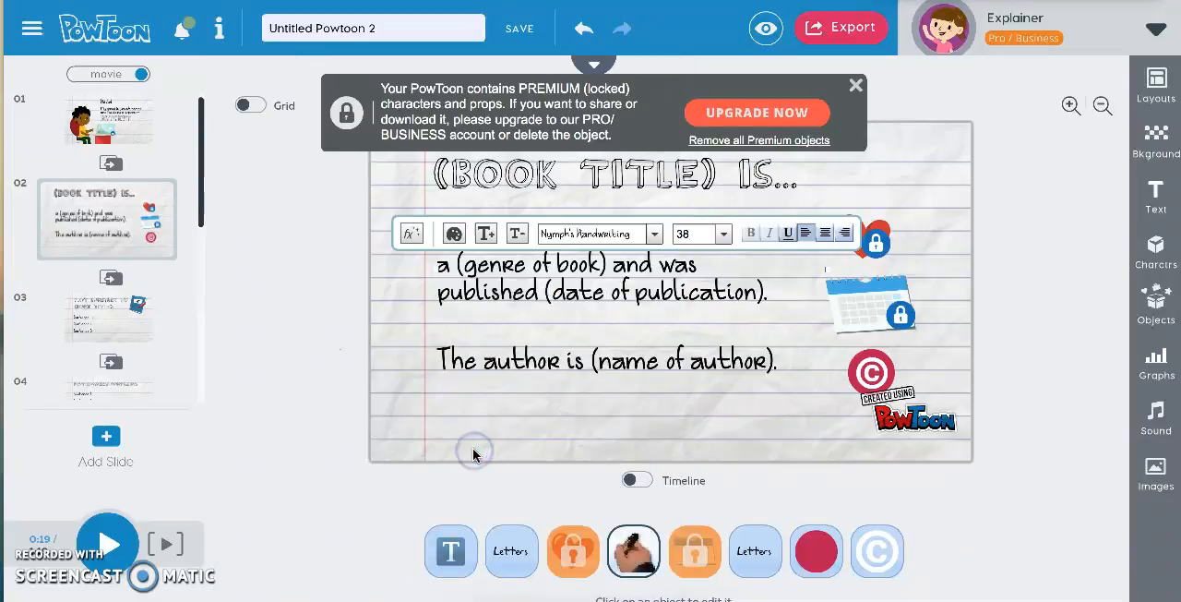
click(855, 85)
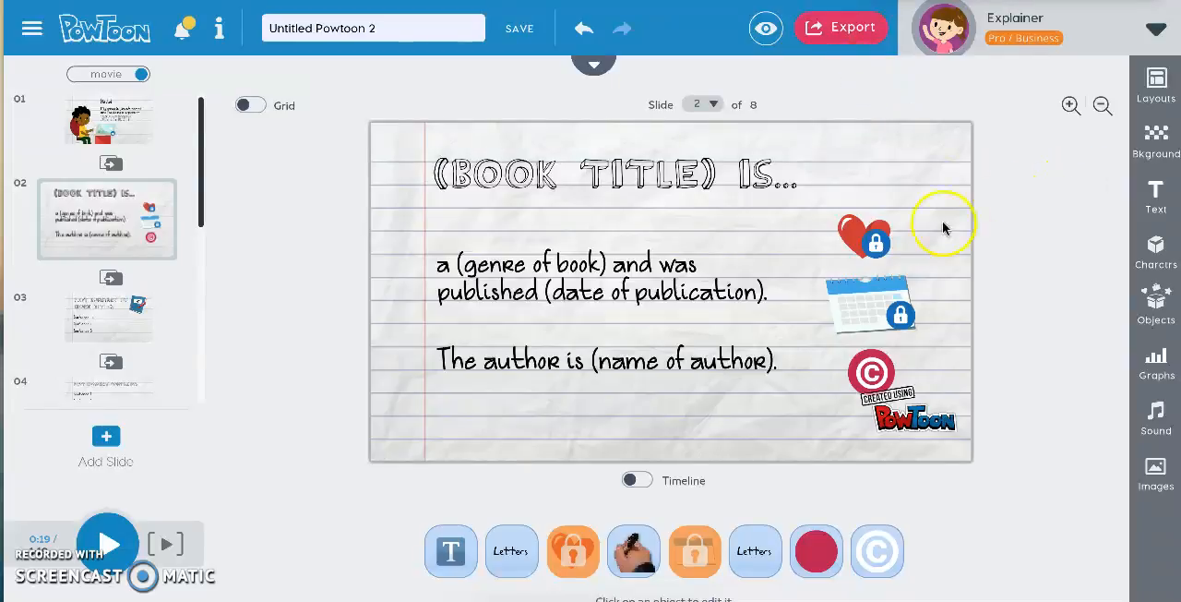
Try the city skyline background on slide 1, and replace it with the classroom chalkboard background.
click(109, 120)
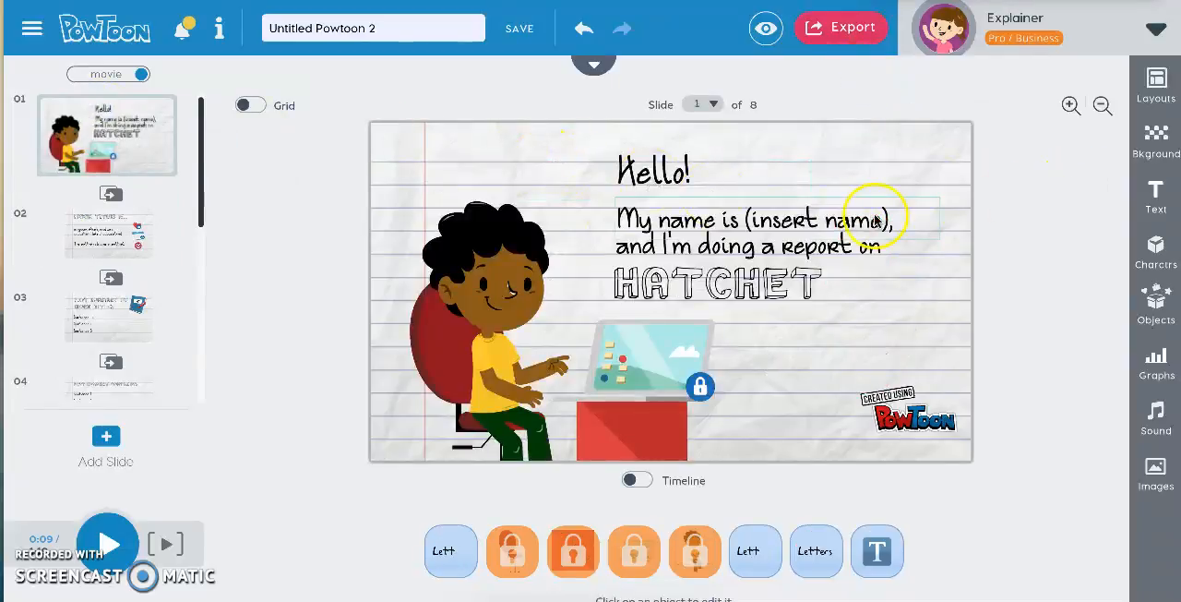
click(1155, 141)
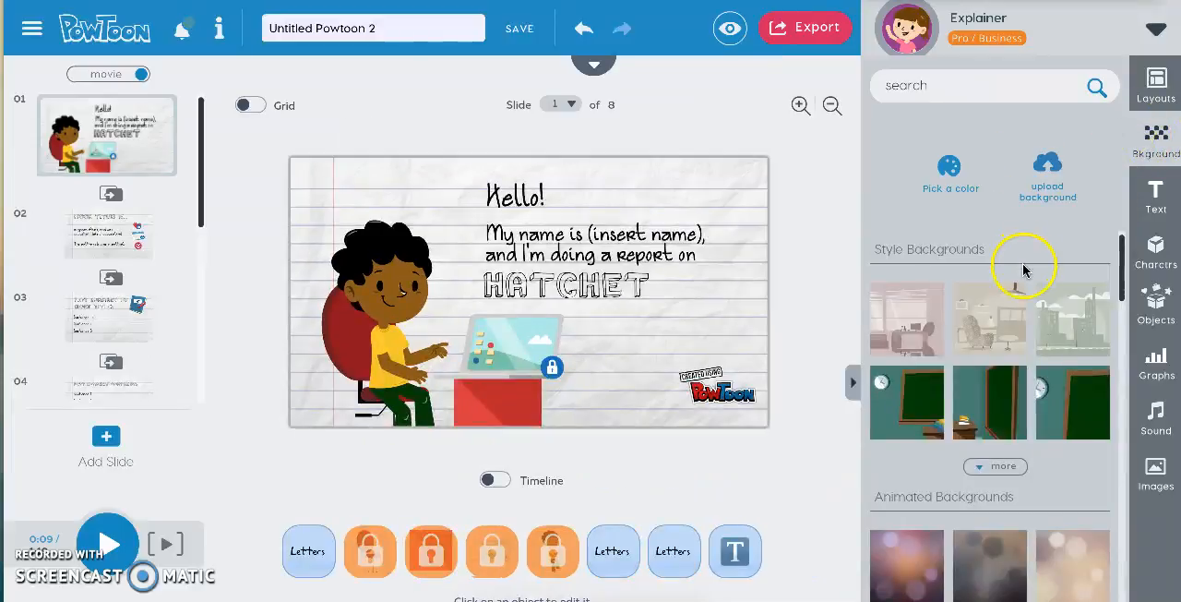
click(1086, 341)
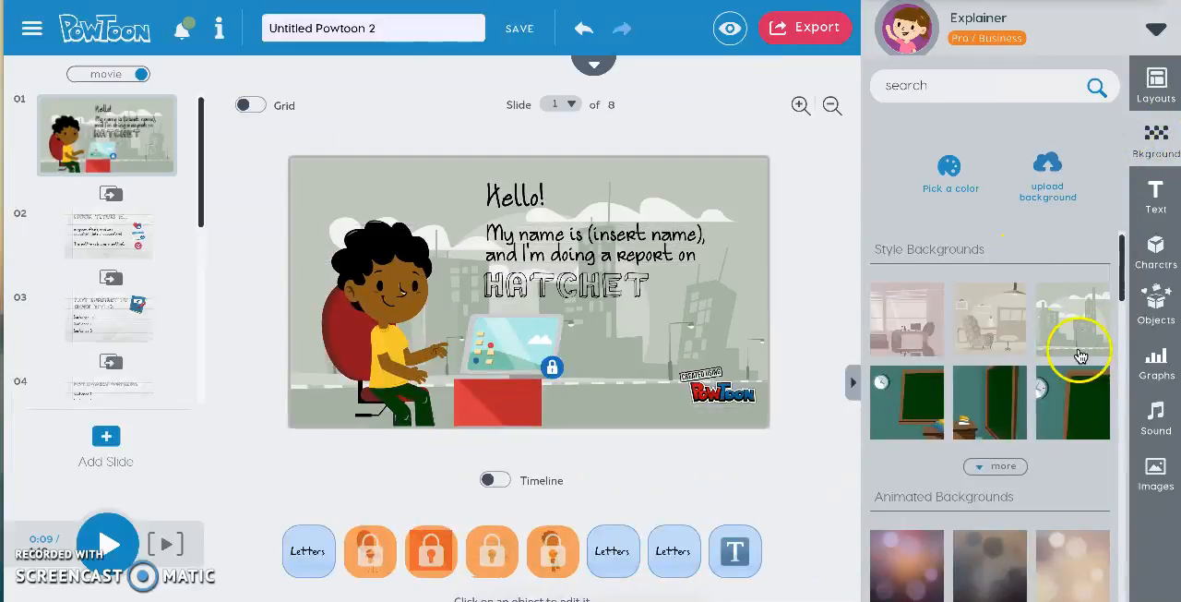
click(1020, 387)
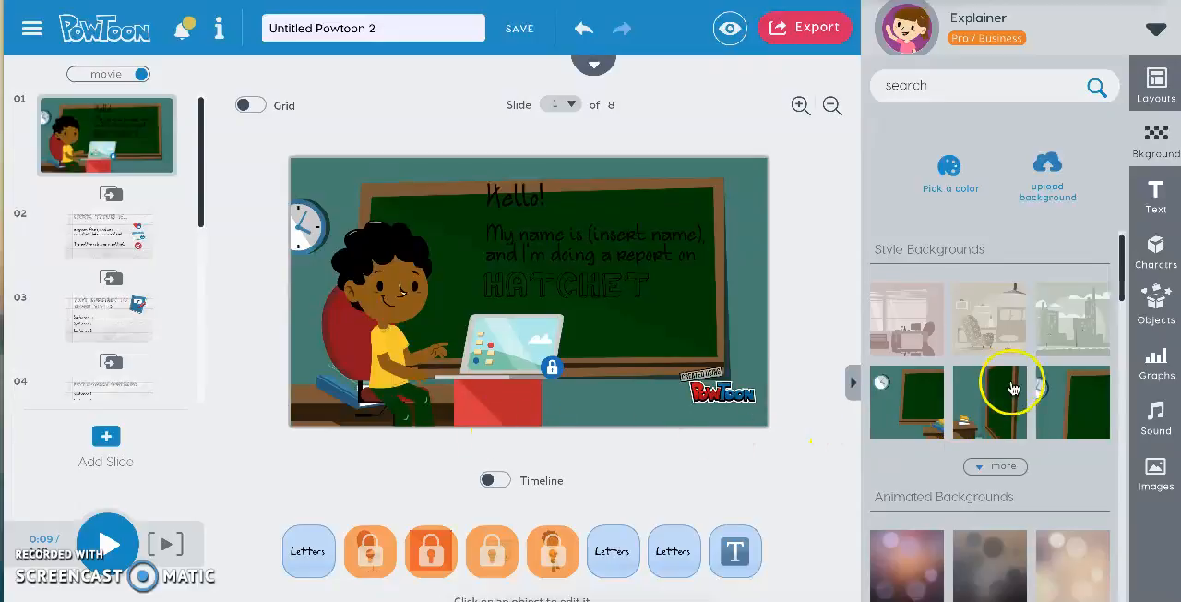
View the available poses of the curly-haired character in the black suit and close the 7 Clicks tip.
click(1164, 251)
click(1017, 334)
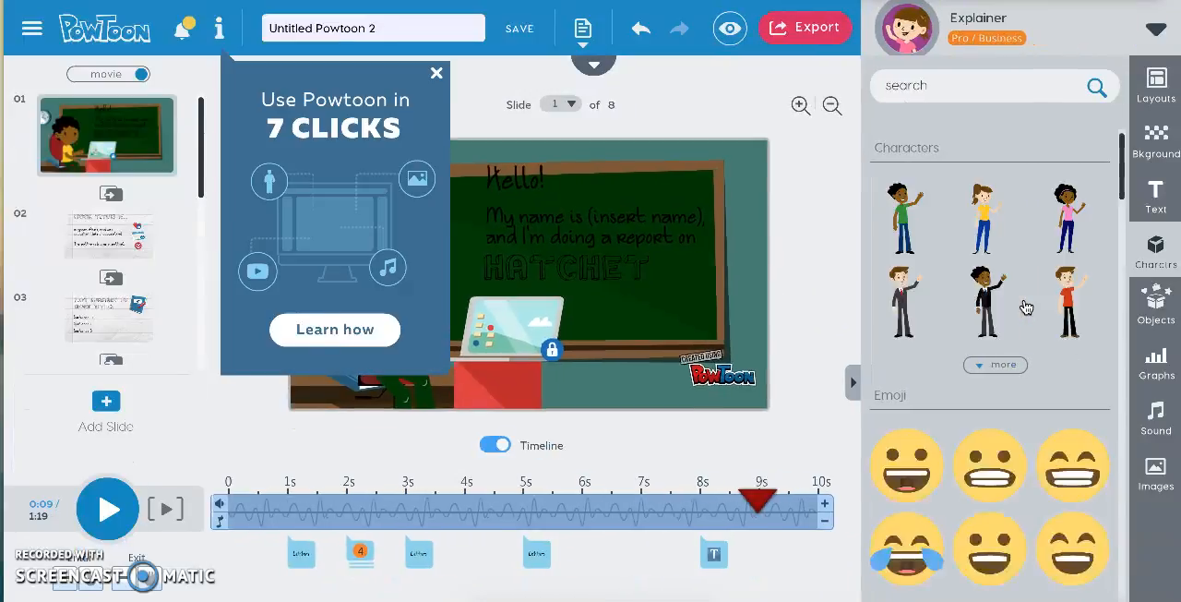
mouse_move(1026, 307)
click(987, 314)
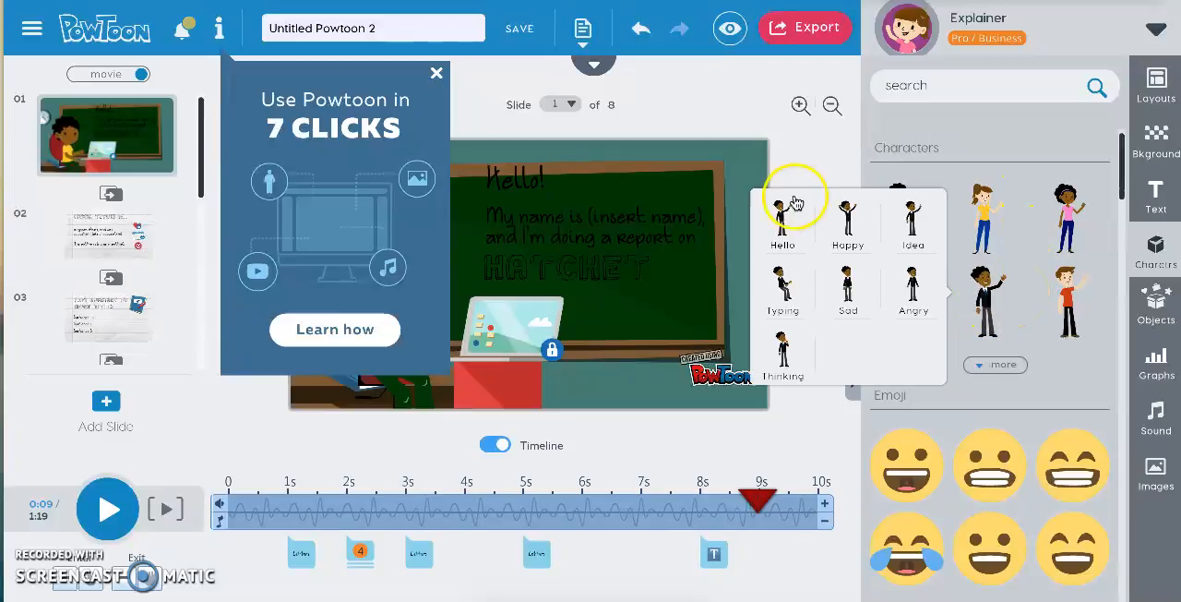
click(436, 78)
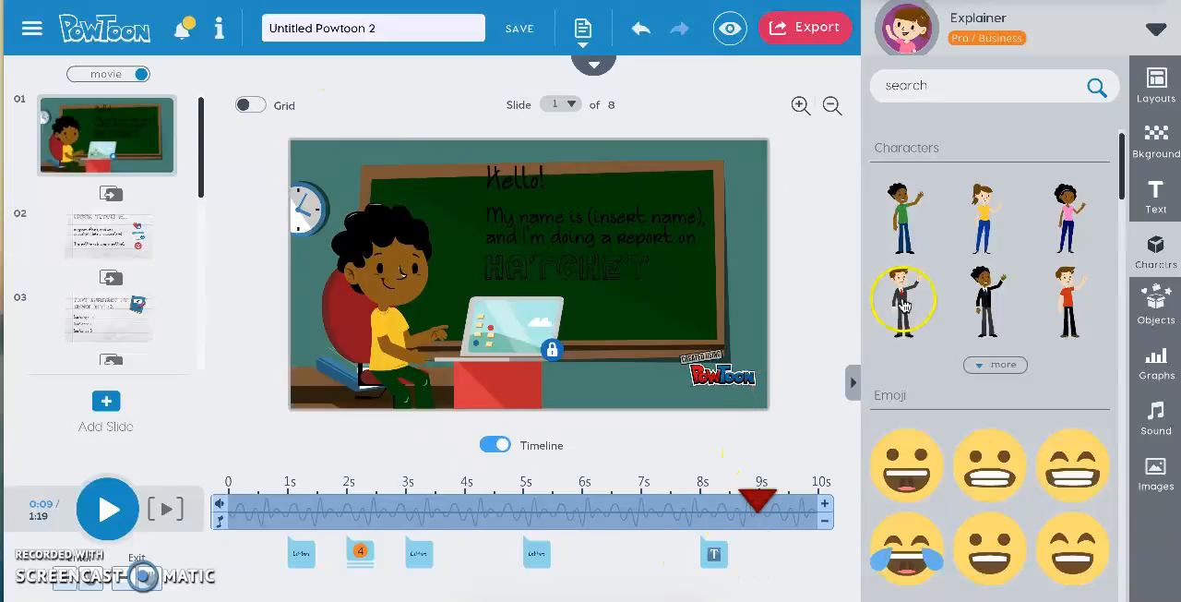
Place the waving black-suited character beside the laptop on slide 1 and delete it again.
mouse_move(978, 288)
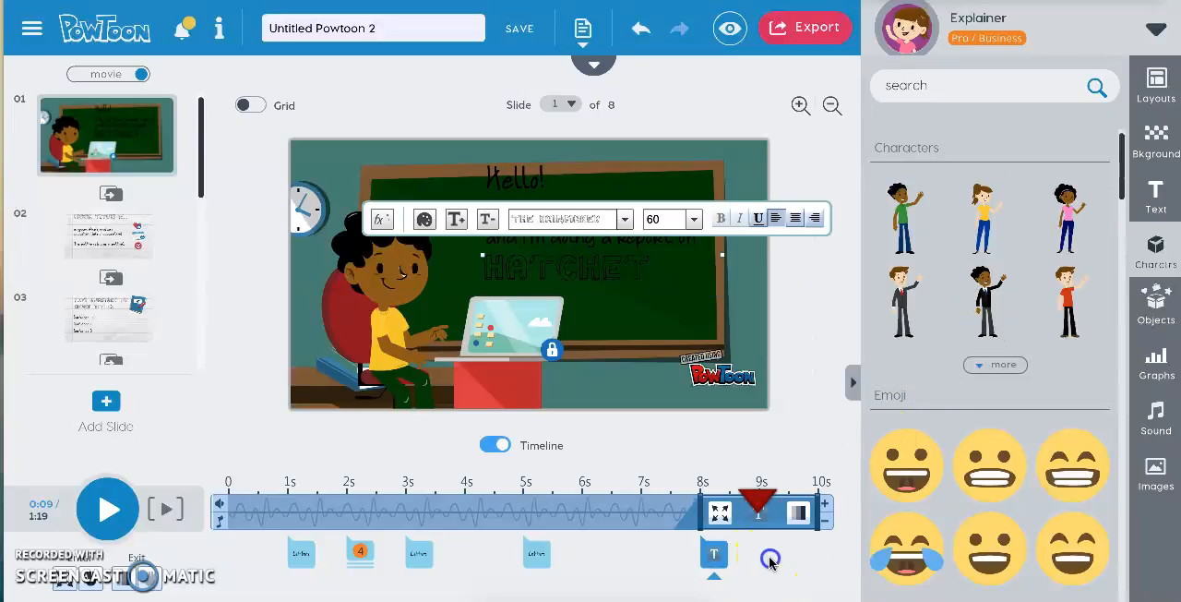
drag(986, 296, 609, 342)
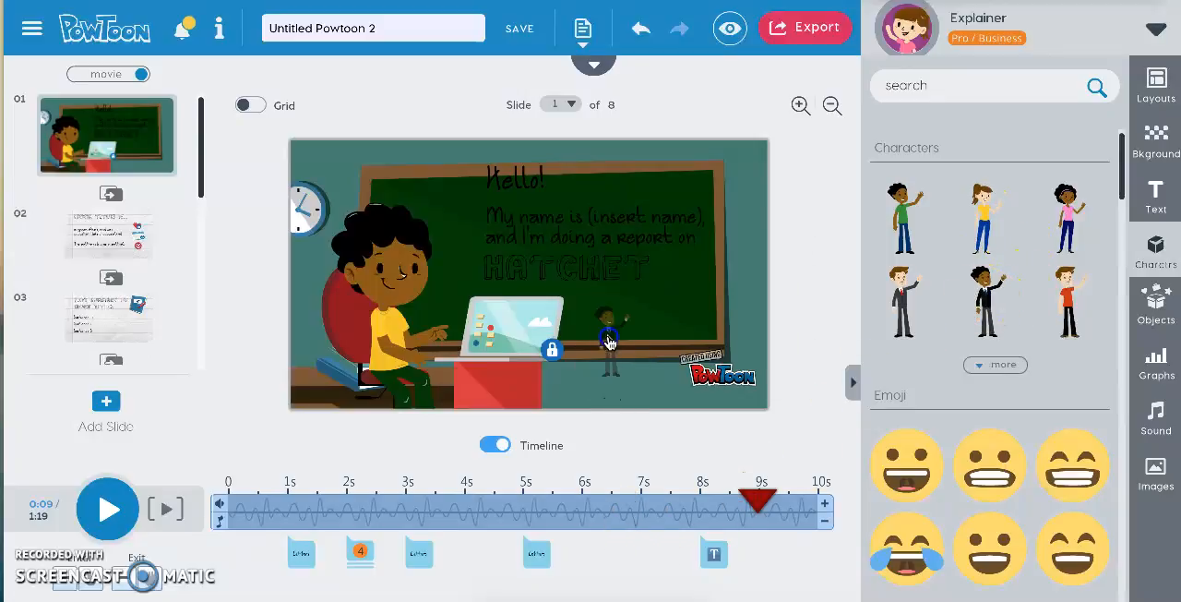
drag(602, 293, 609, 345)
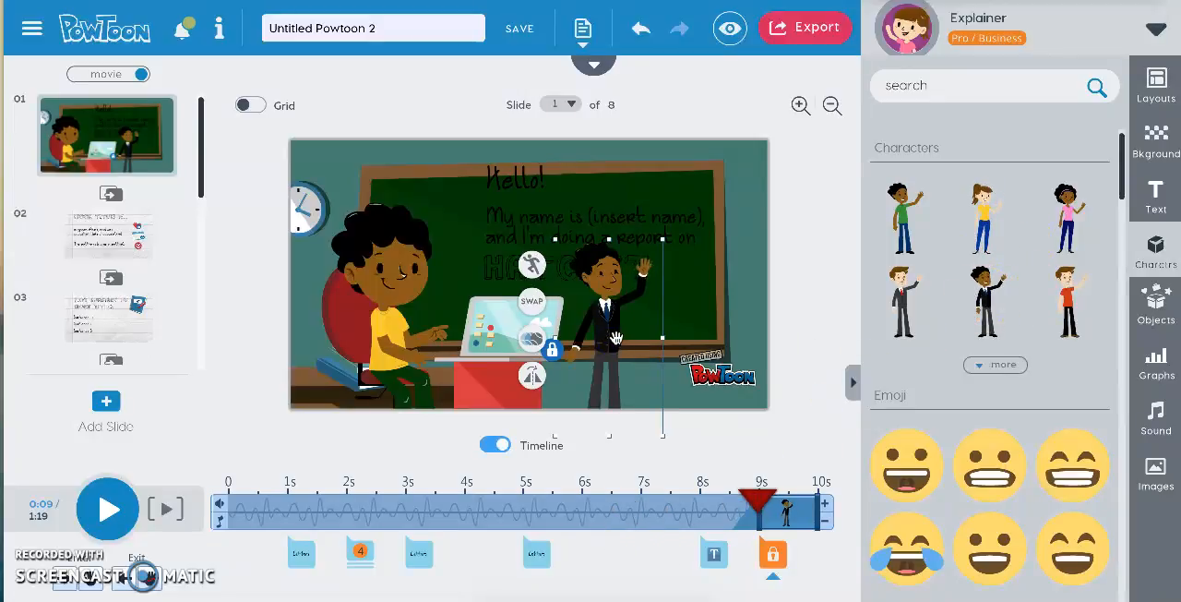
click(777, 555)
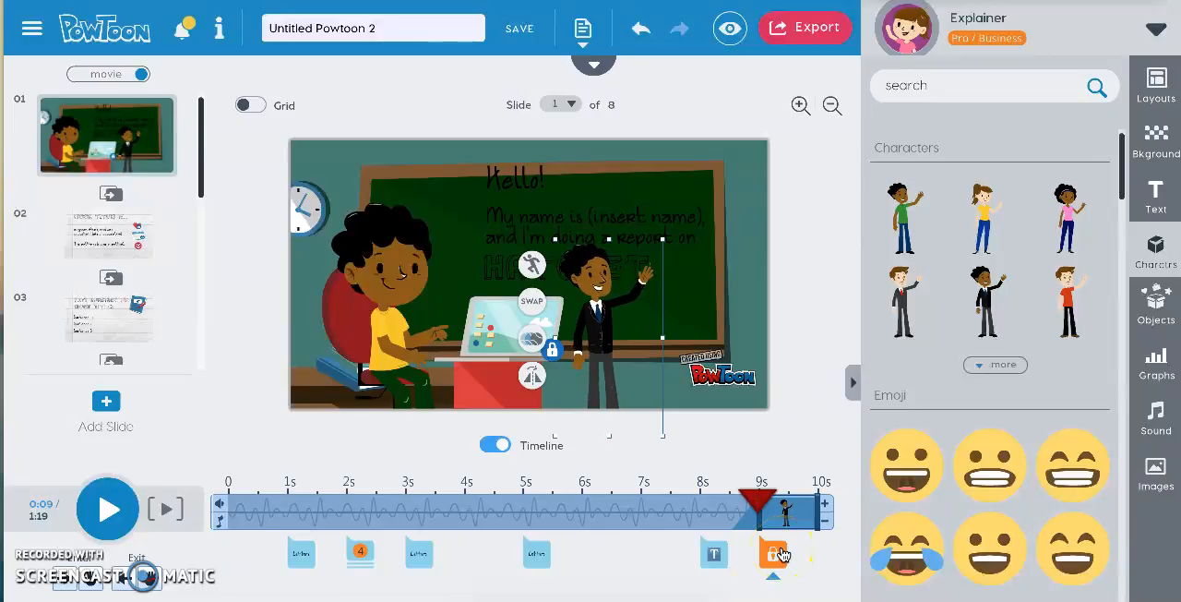
key(Delete)
Swap the seated boy on slide 1 for the waving girl in the pink shirt and delete the extra copy of her.
click(774, 514)
click(474, 369)
click(399, 314)
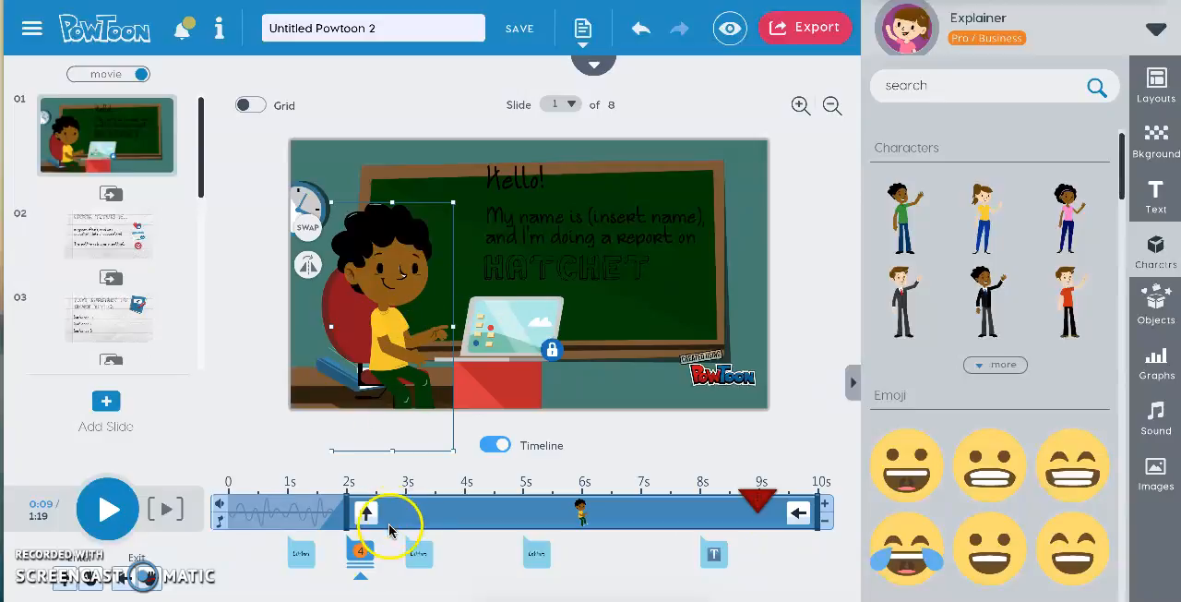
click(362, 555)
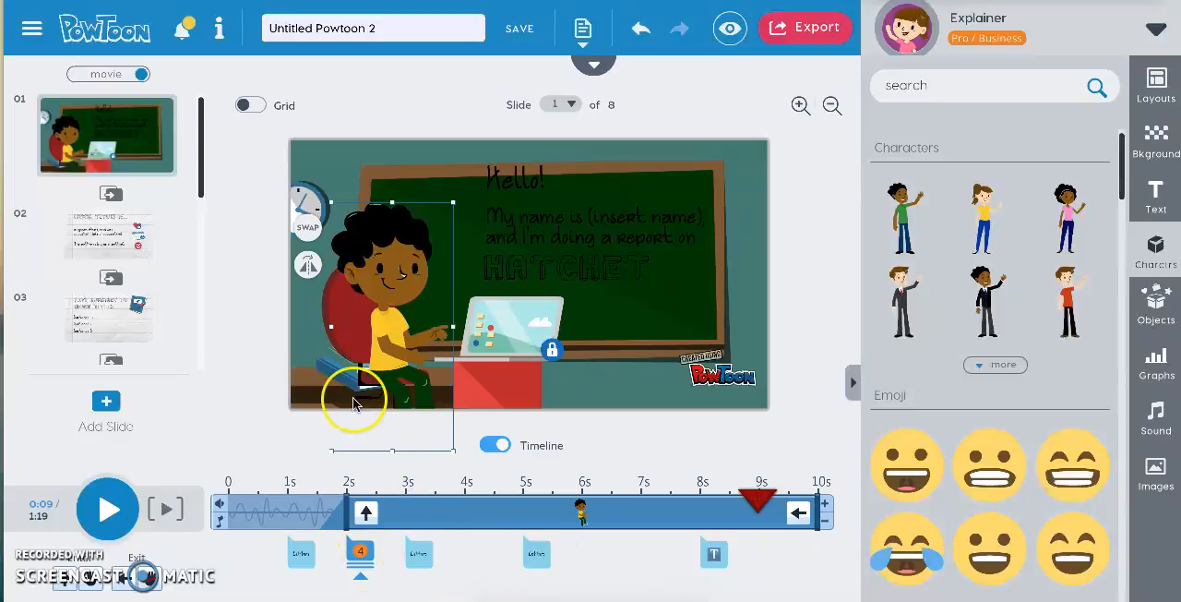
click(307, 267)
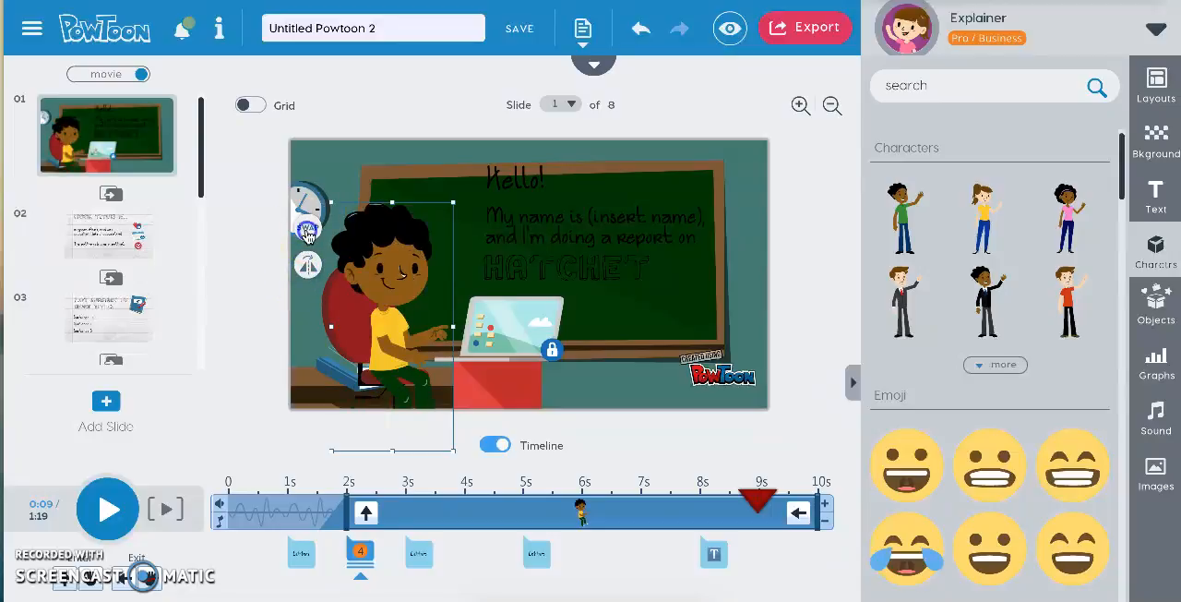
click(307, 228)
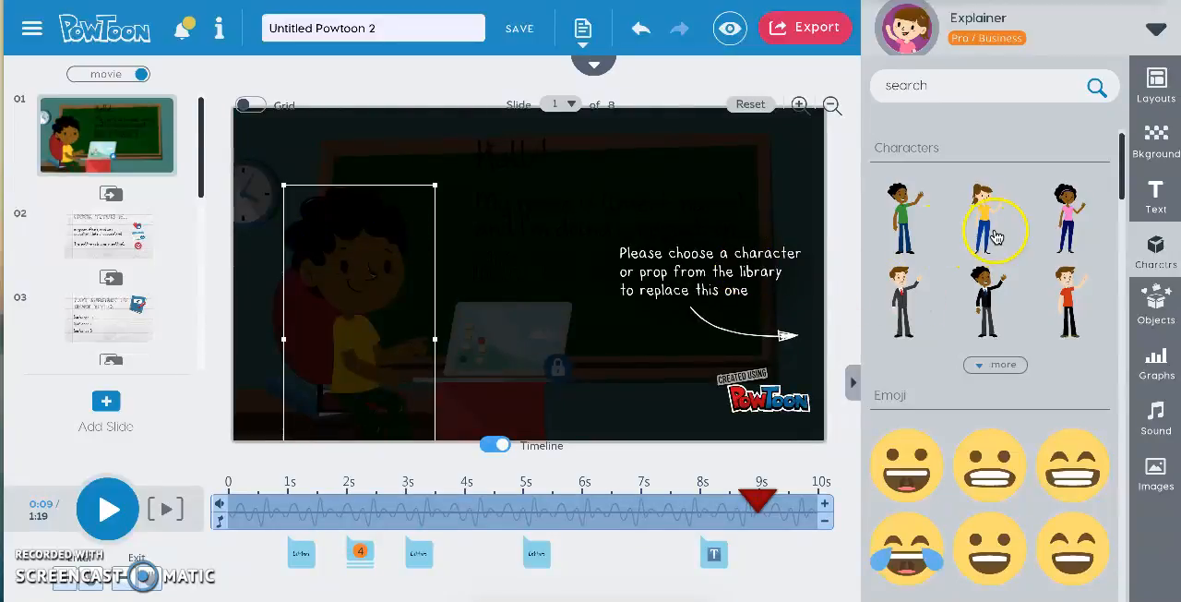
click(1065, 207)
click(1064, 207)
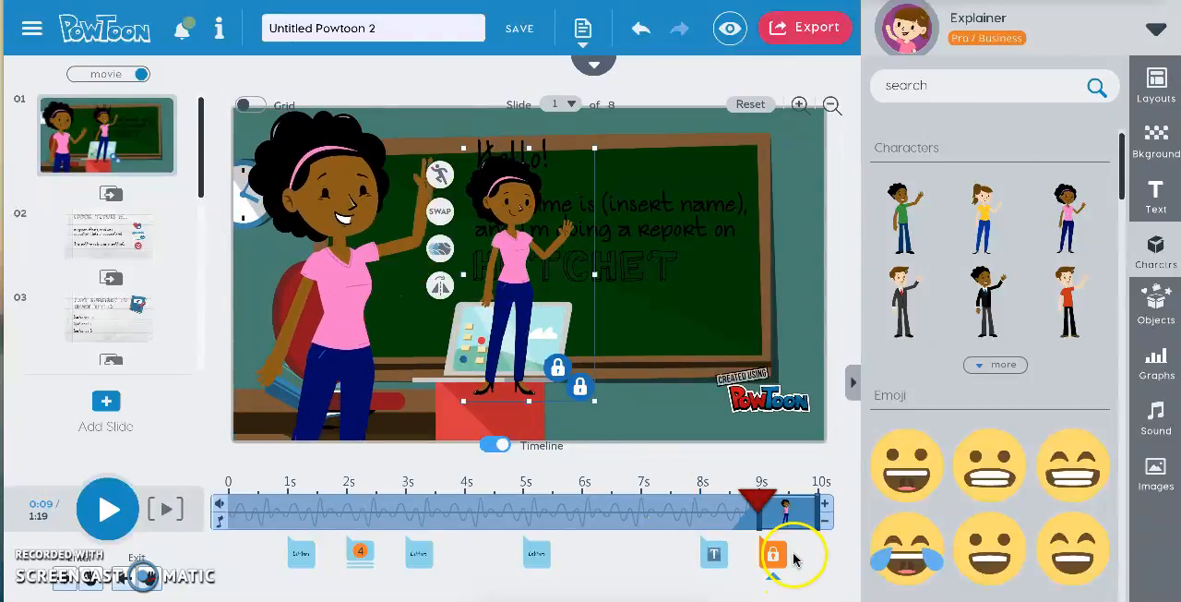
key(Delete)
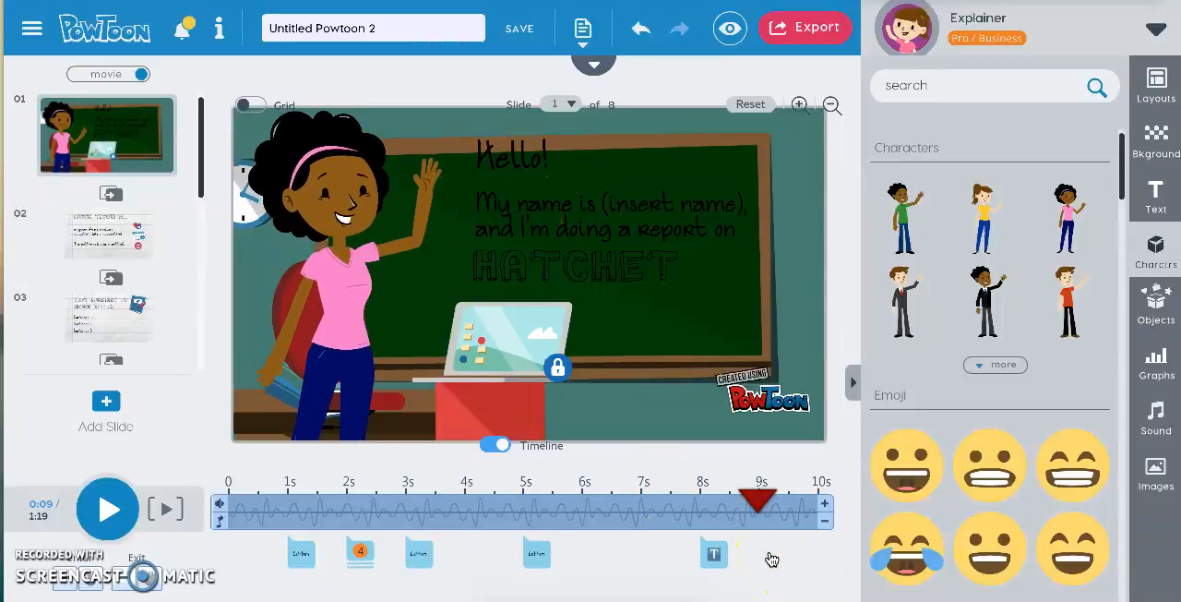
Try the Sad and Angry poses on the girl in the pink shirt.
click(359, 309)
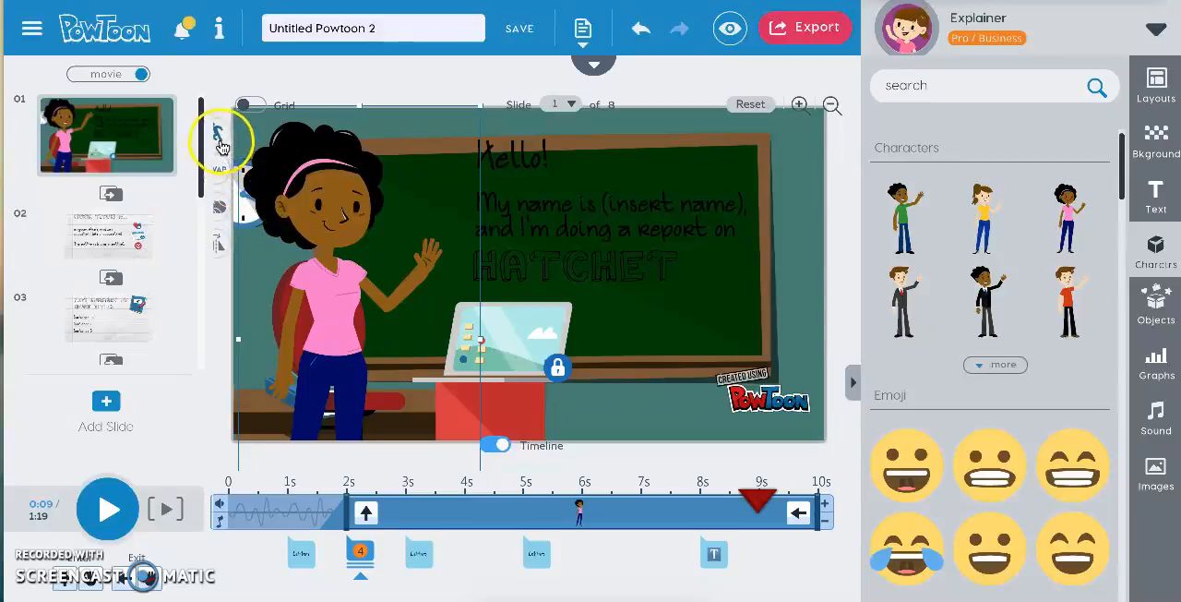
click(220, 134)
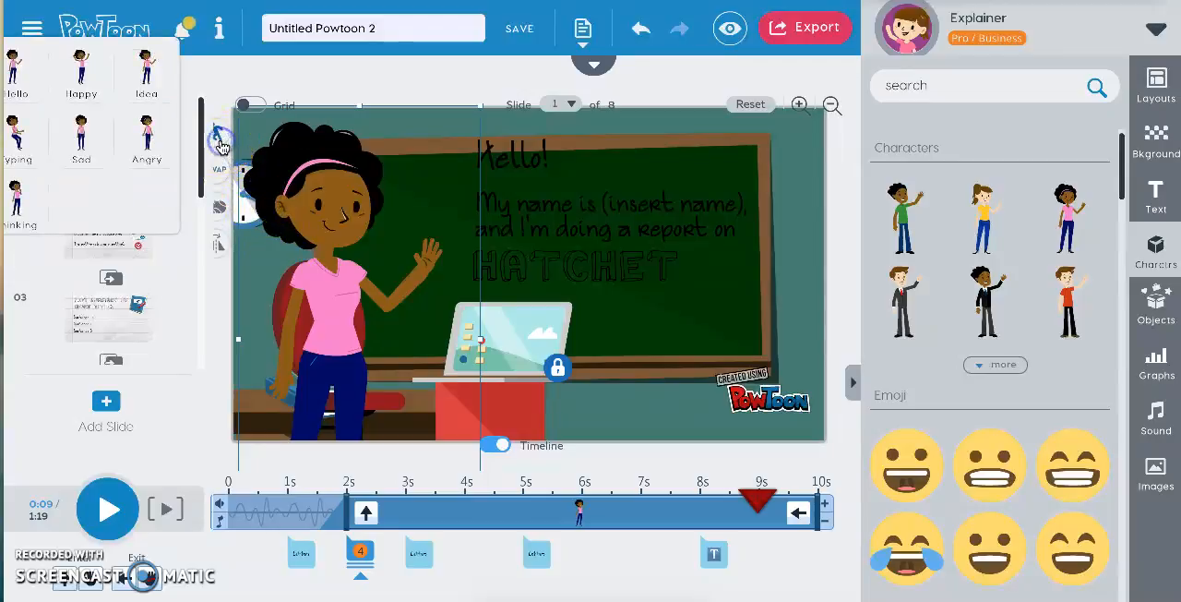
click(86, 143)
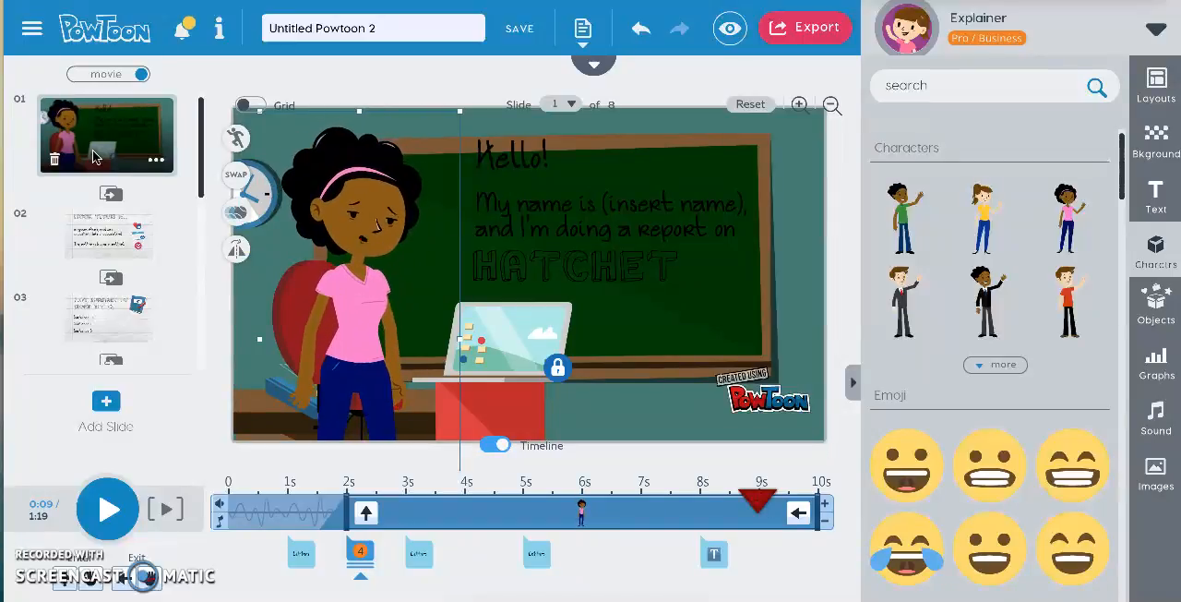
click(289, 256)
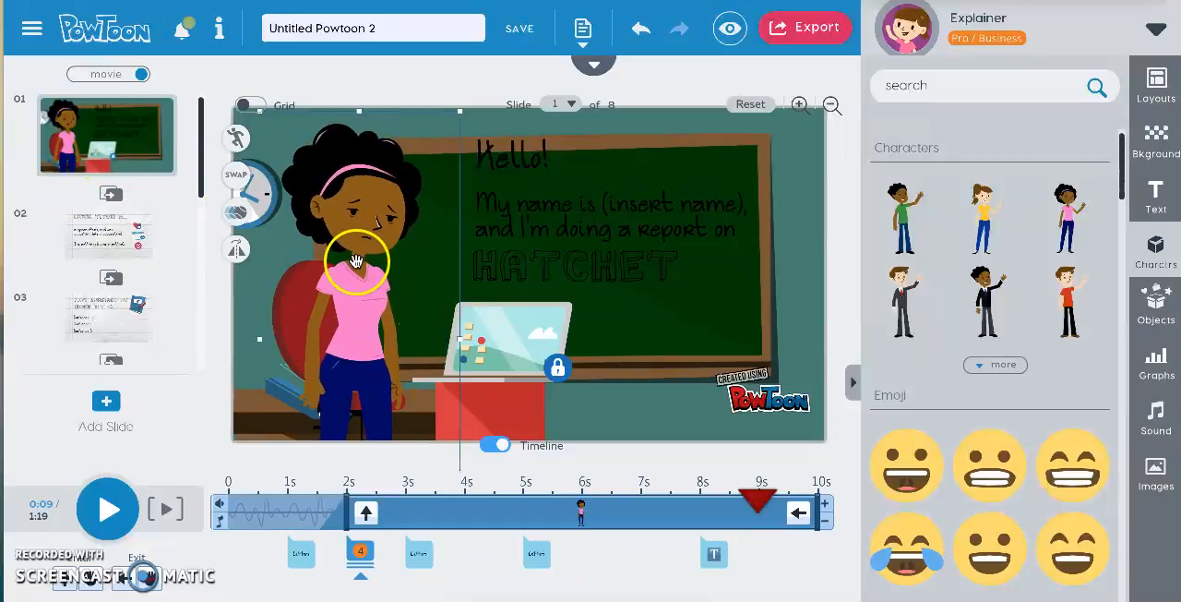
click(239, 140)
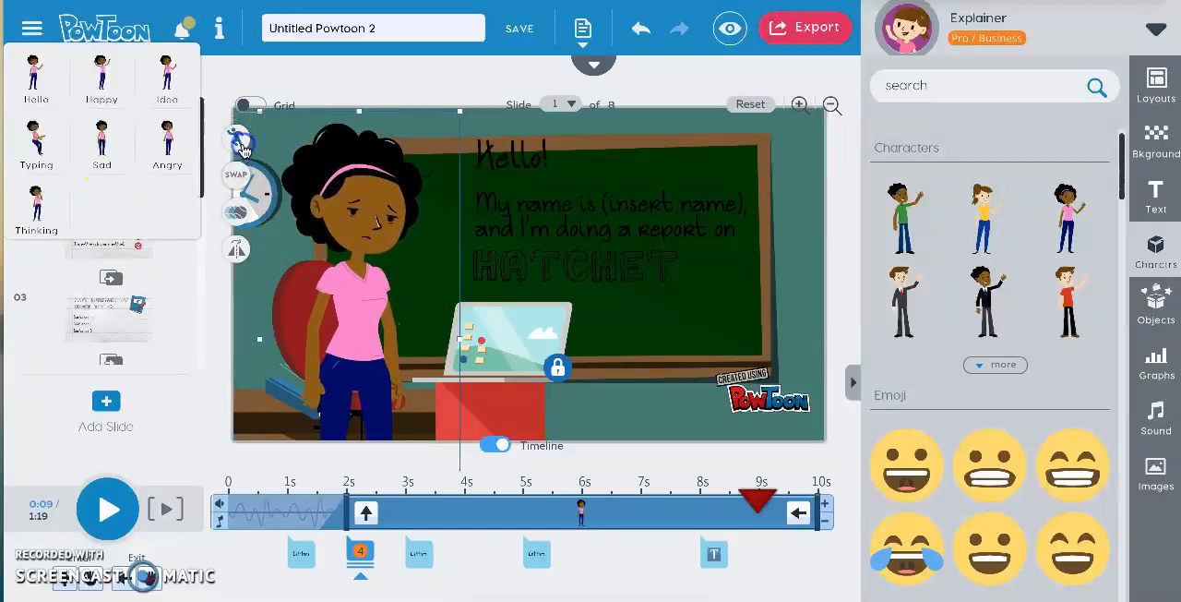
click(183, 138)
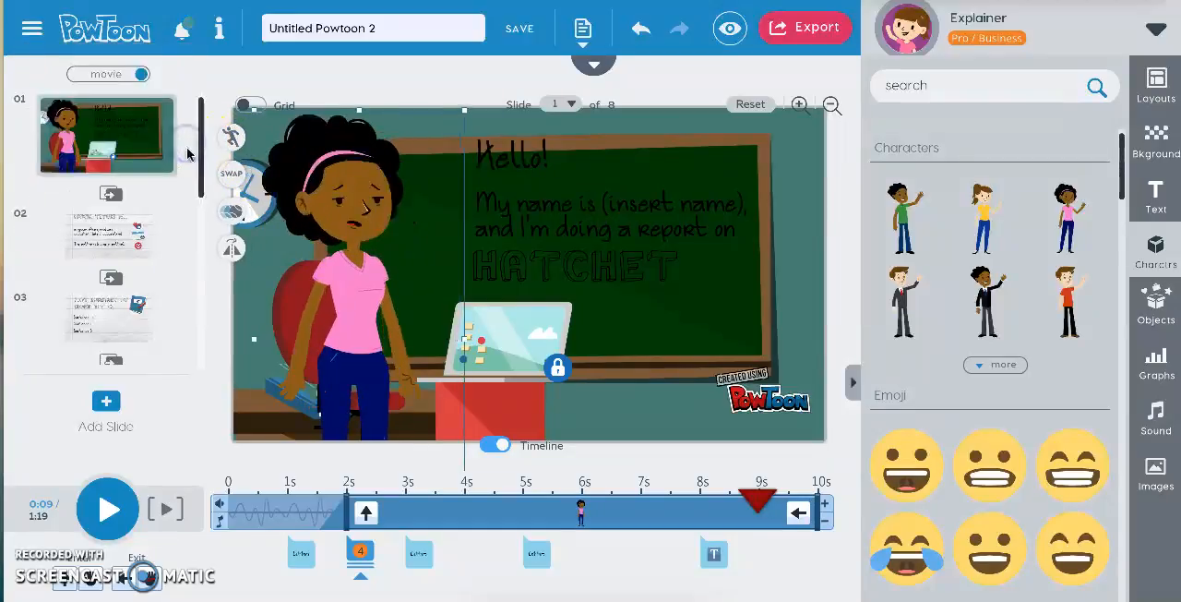
Set the pose of the girl in the pink shirt to Thinking.
click(239, 146)
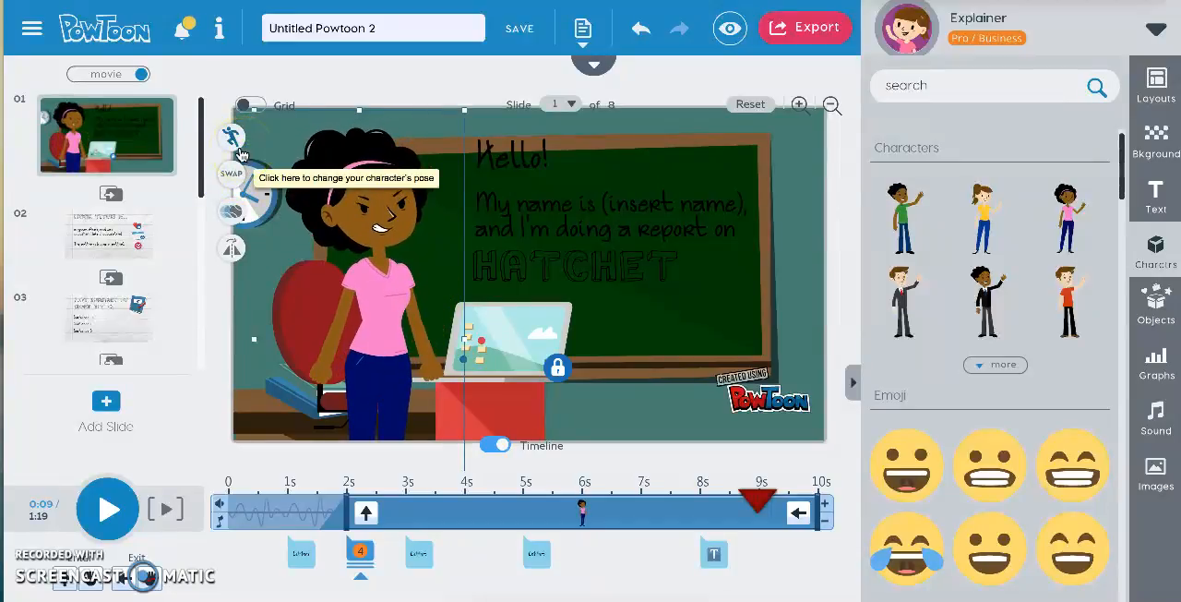
click(239, 148)
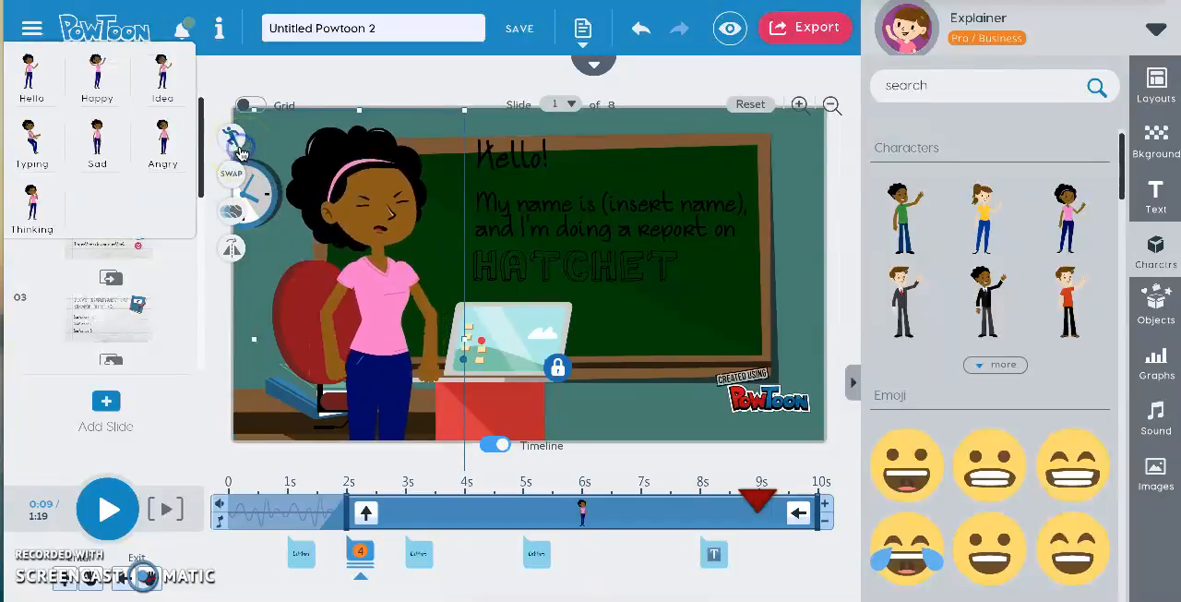
click(42, 203)
click(28, 209)
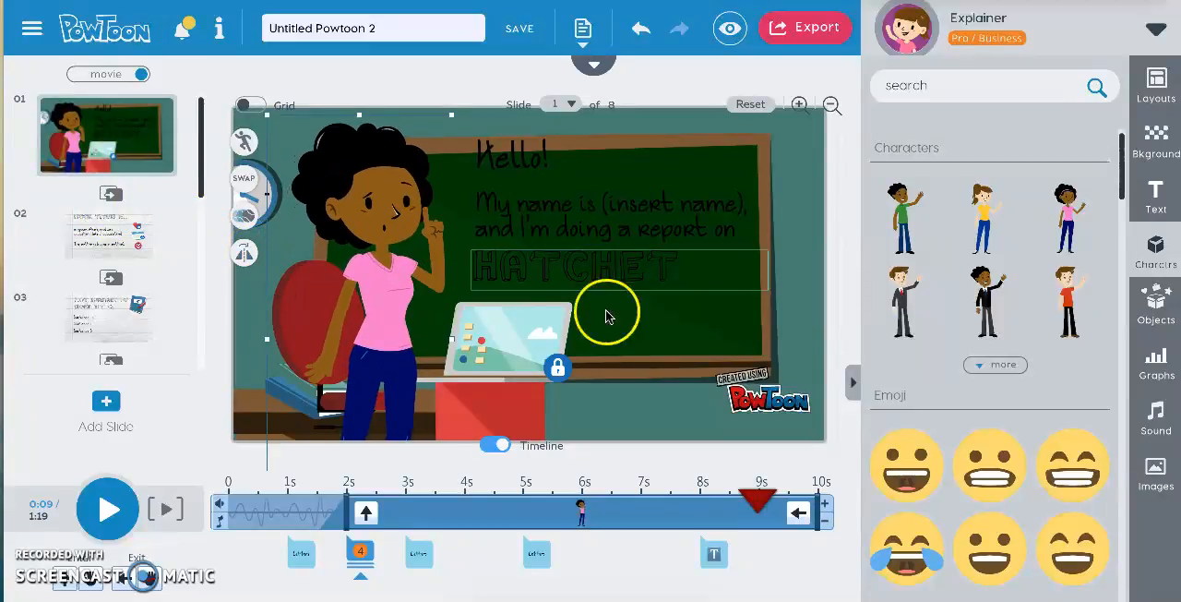
Add the round yellow speech bubble text banner to the plot summary slide, slide 3.
click(180, 310)
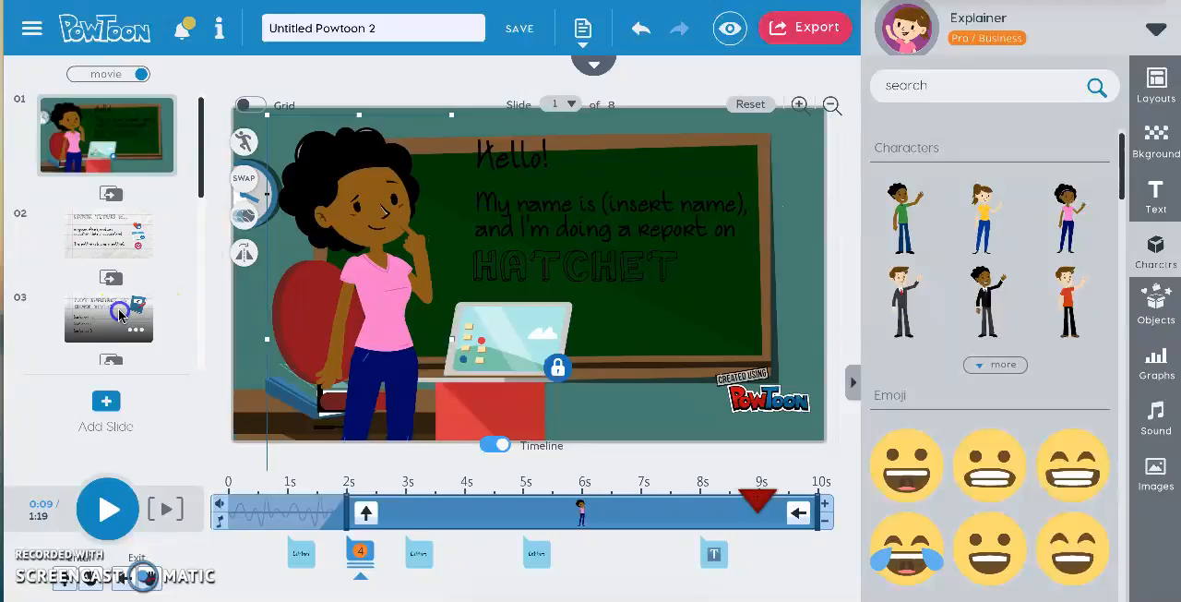
click(1165, 325)
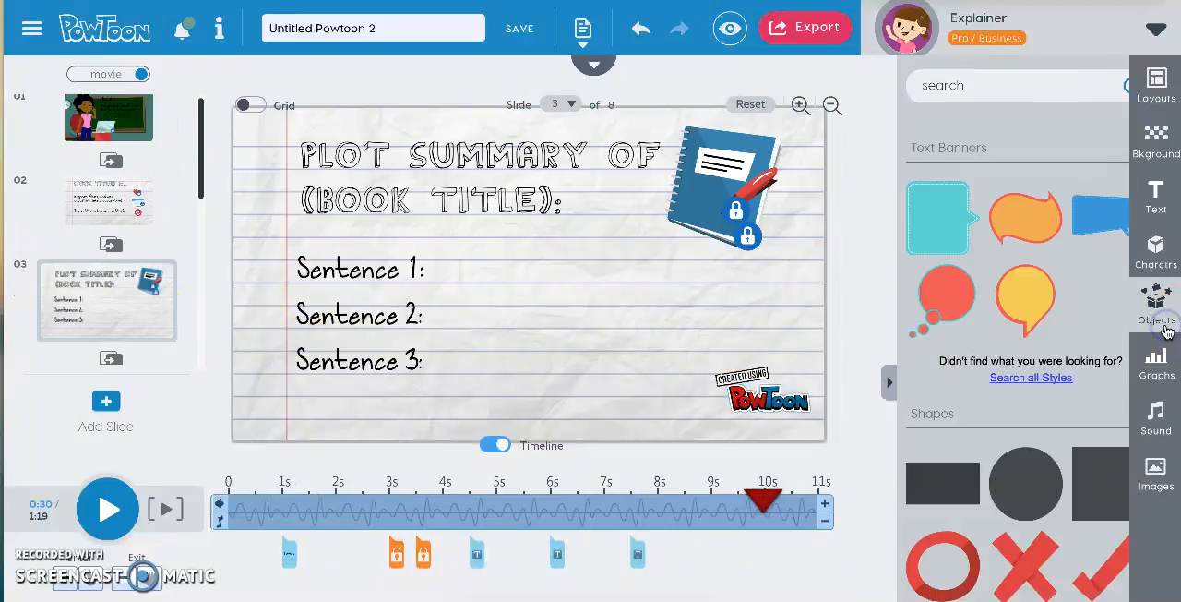
drag(1004, 297, 568, 268)
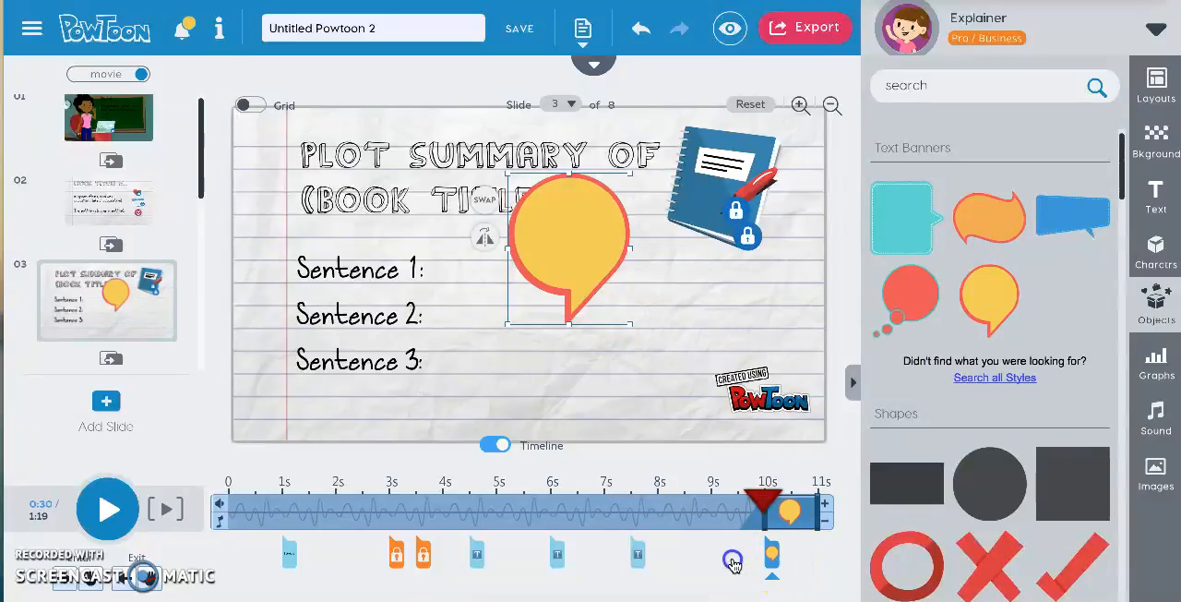
click(515, 251)
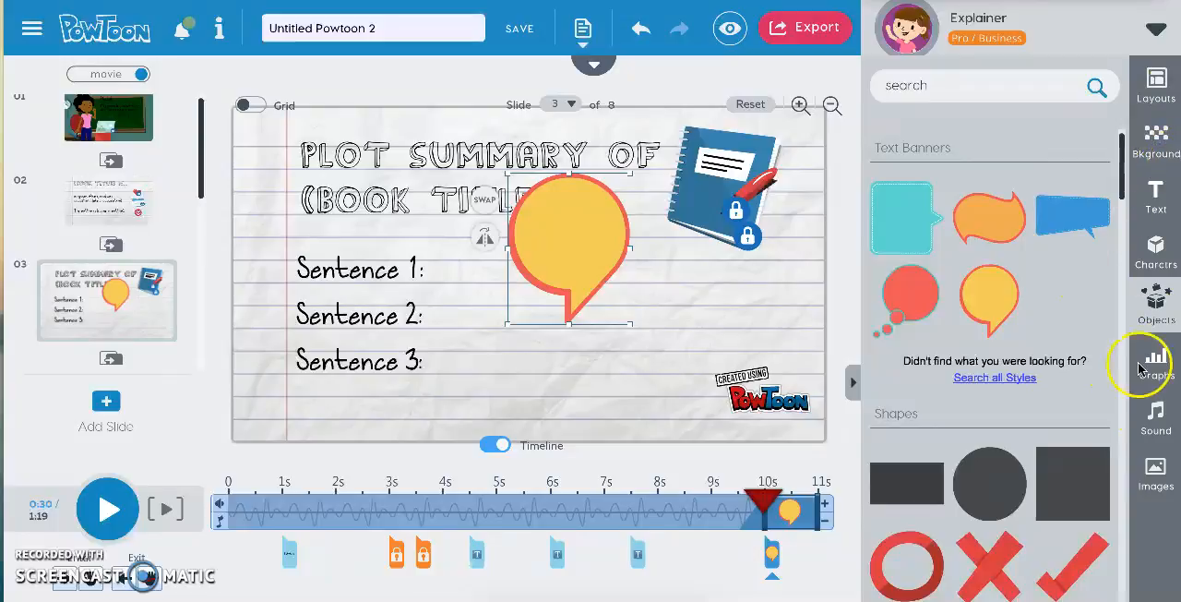
Open the Sound Manager for the sound track and browse the available music across all genres.
click(1167, 433)
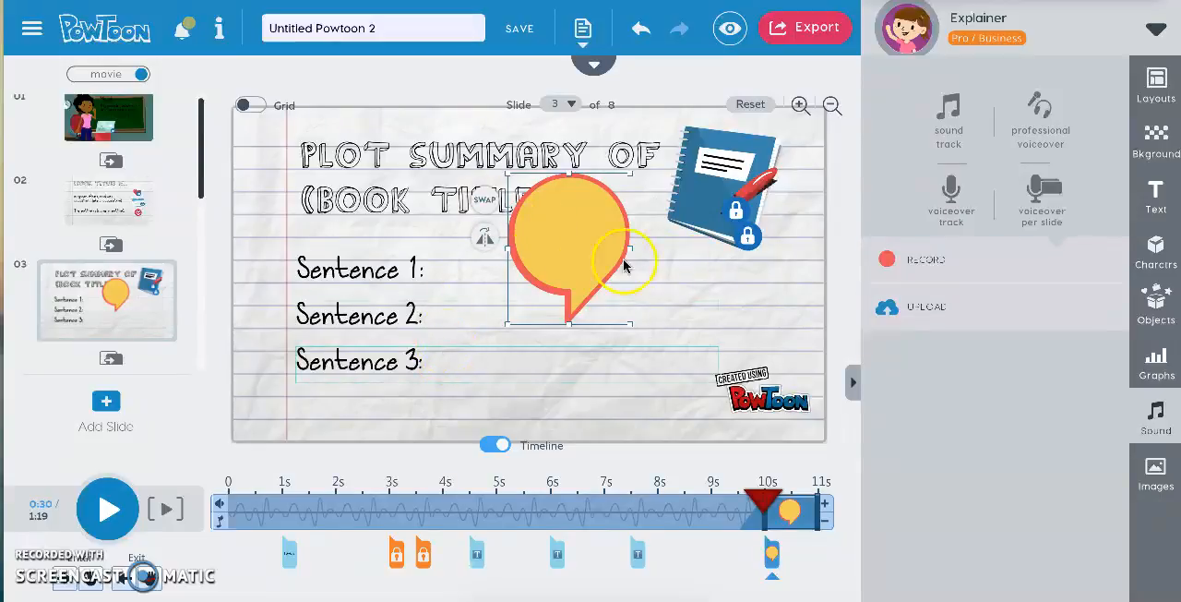
click(937, 128)
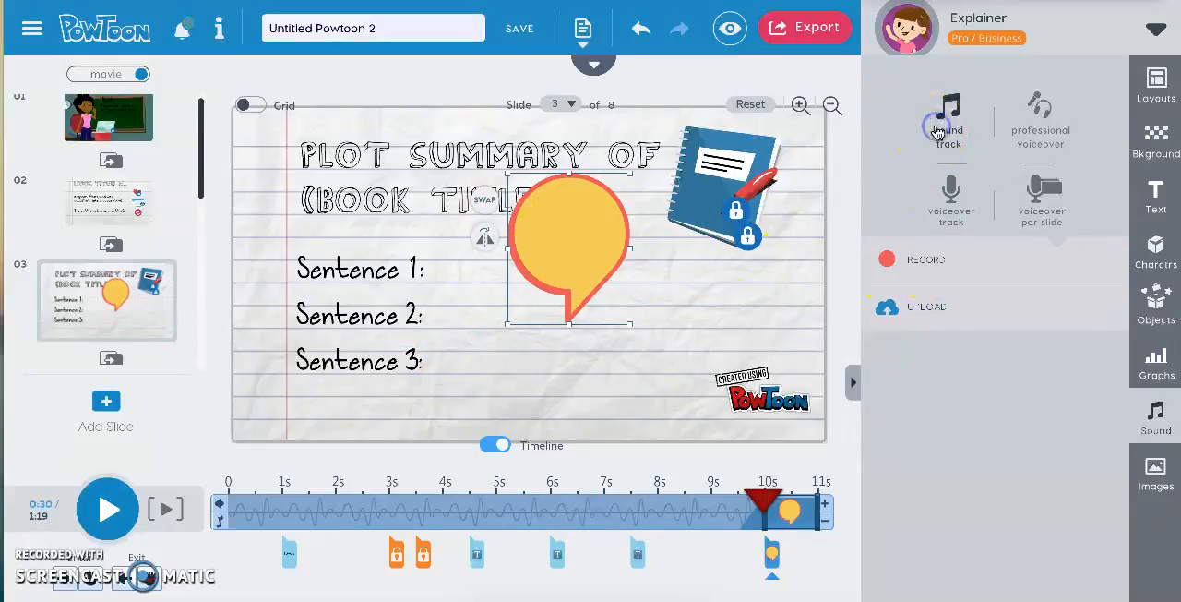
click(958, 132)
click(947, 139)
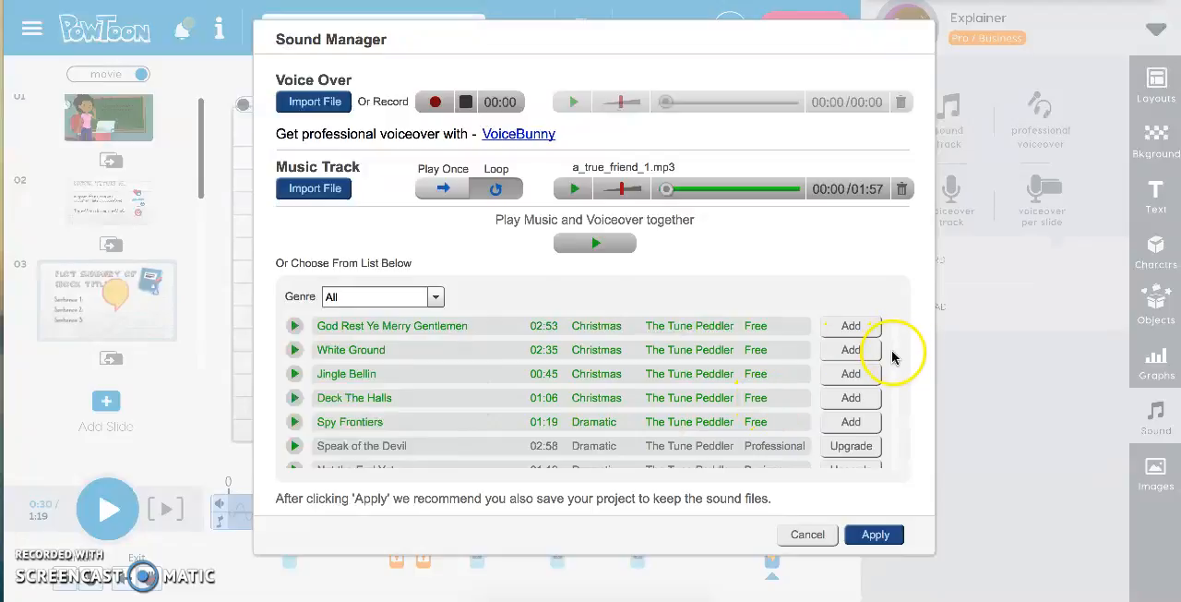
scroll(891, 353, down, 3)
scroll(623, 392, down, 10)
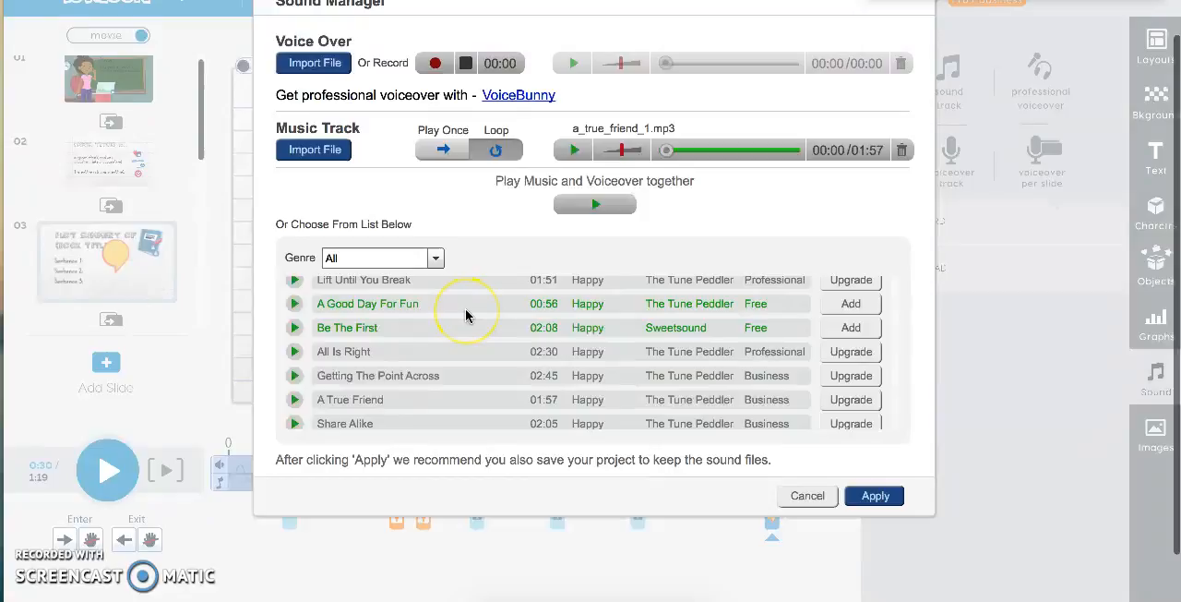
scroll(465, 316, down, 8)
scroll(465, 315, up, 3)
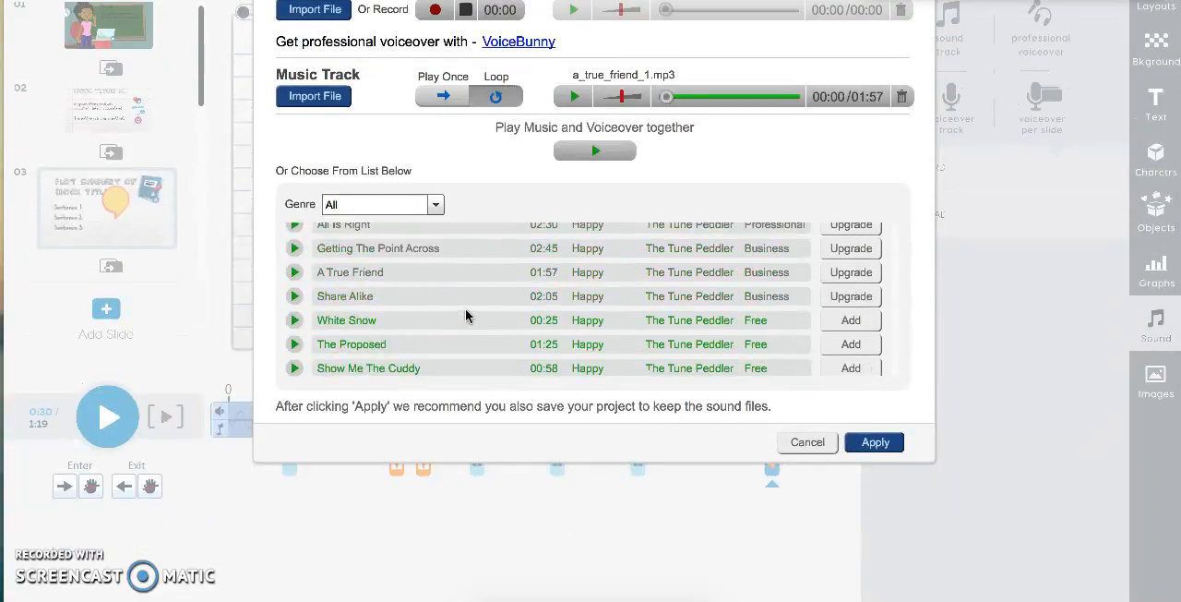
Preview the tracks A True Friend and Share Alike, and apply the sound settings.
click(295, 272)
click(294, 296)
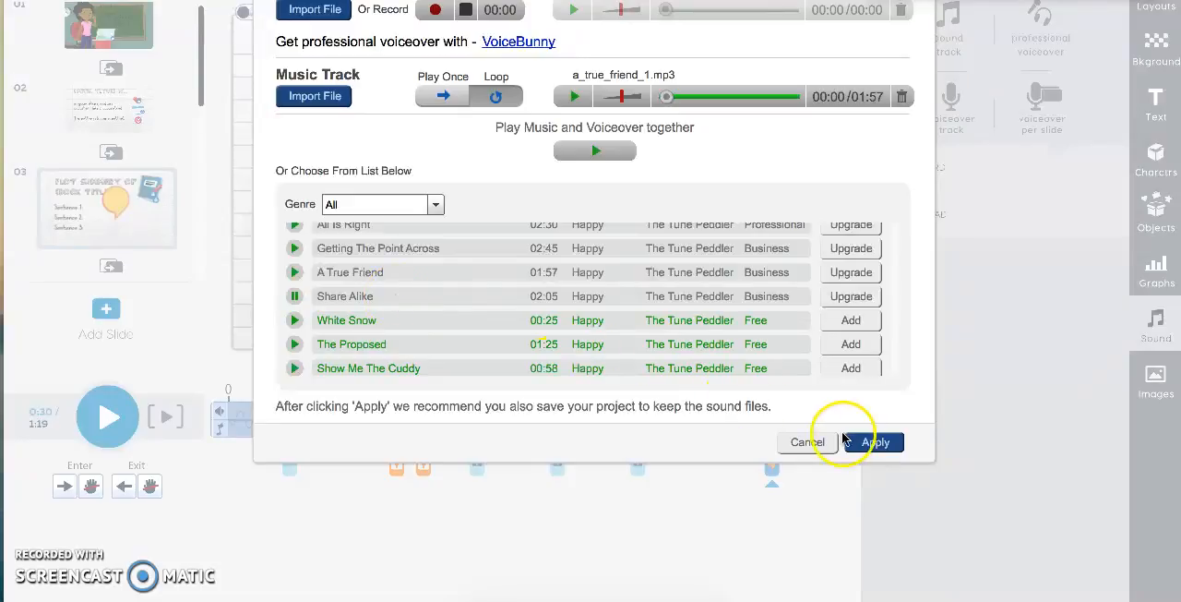
click(871, 443)
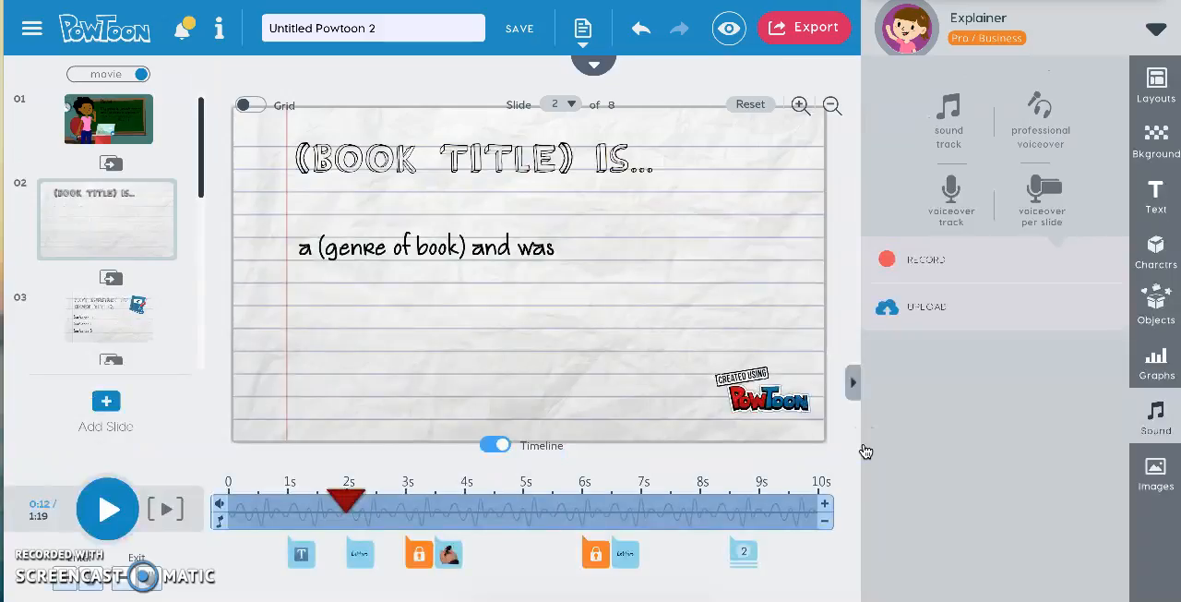
Play the Powtoon from slide 1, pause it on slide 2, and save the project.
click(134, 124)
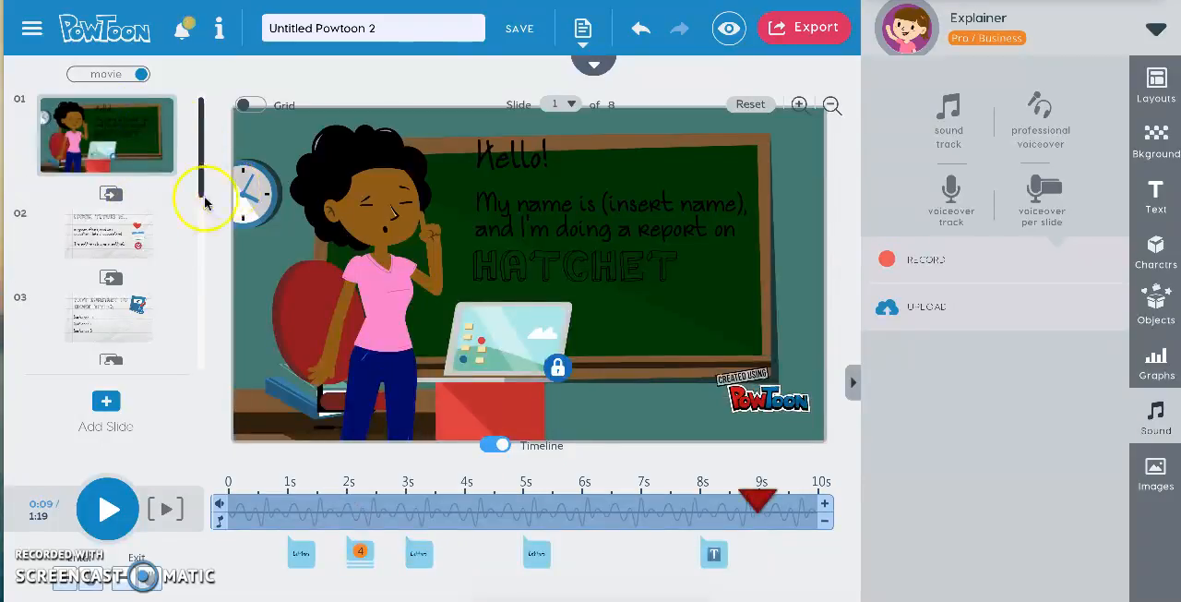
click(115, 524)
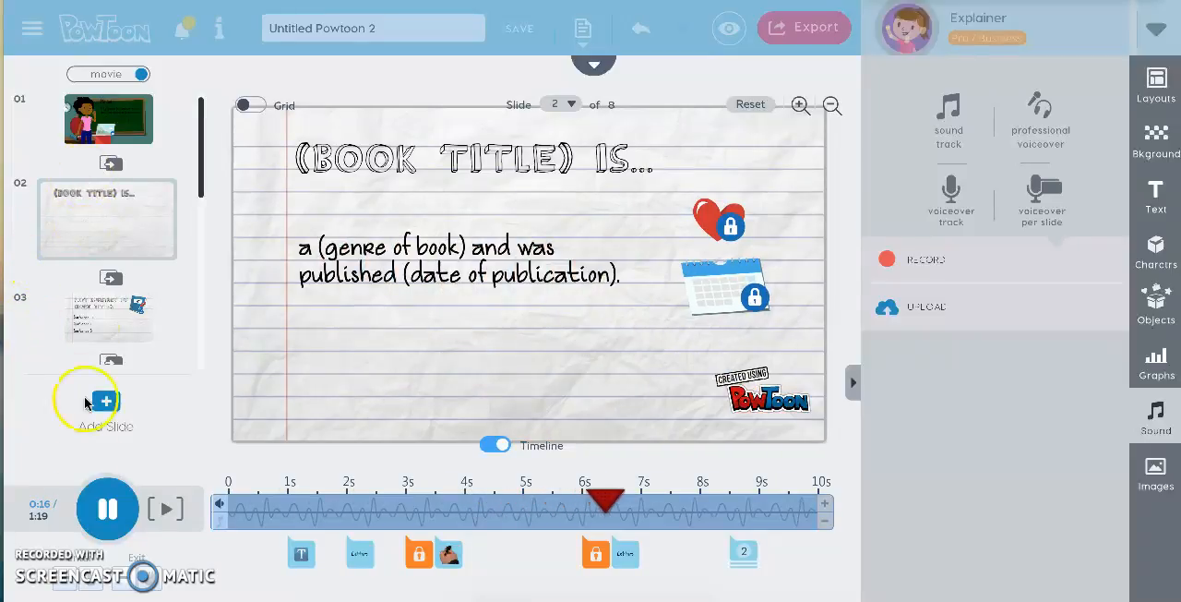
click(108, 509)
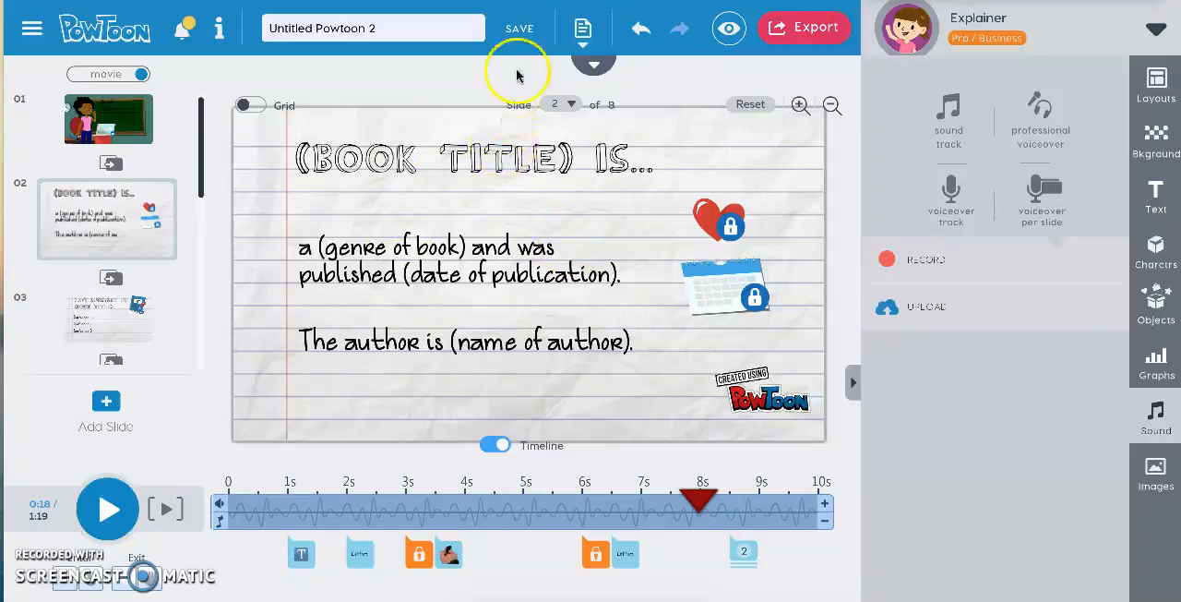
click(520, 35)
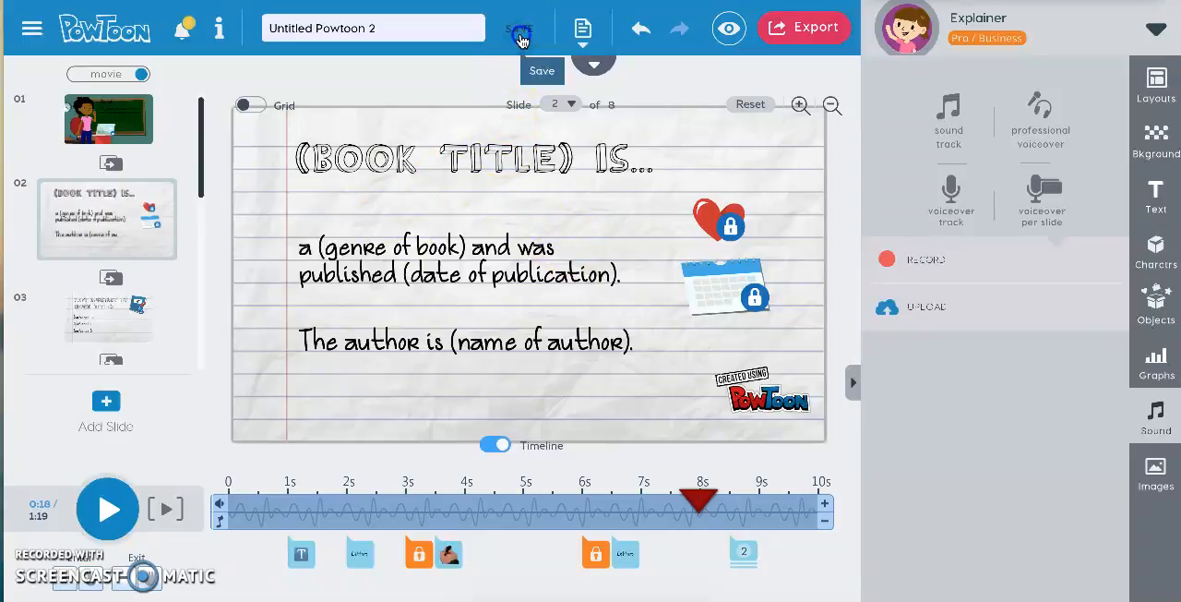